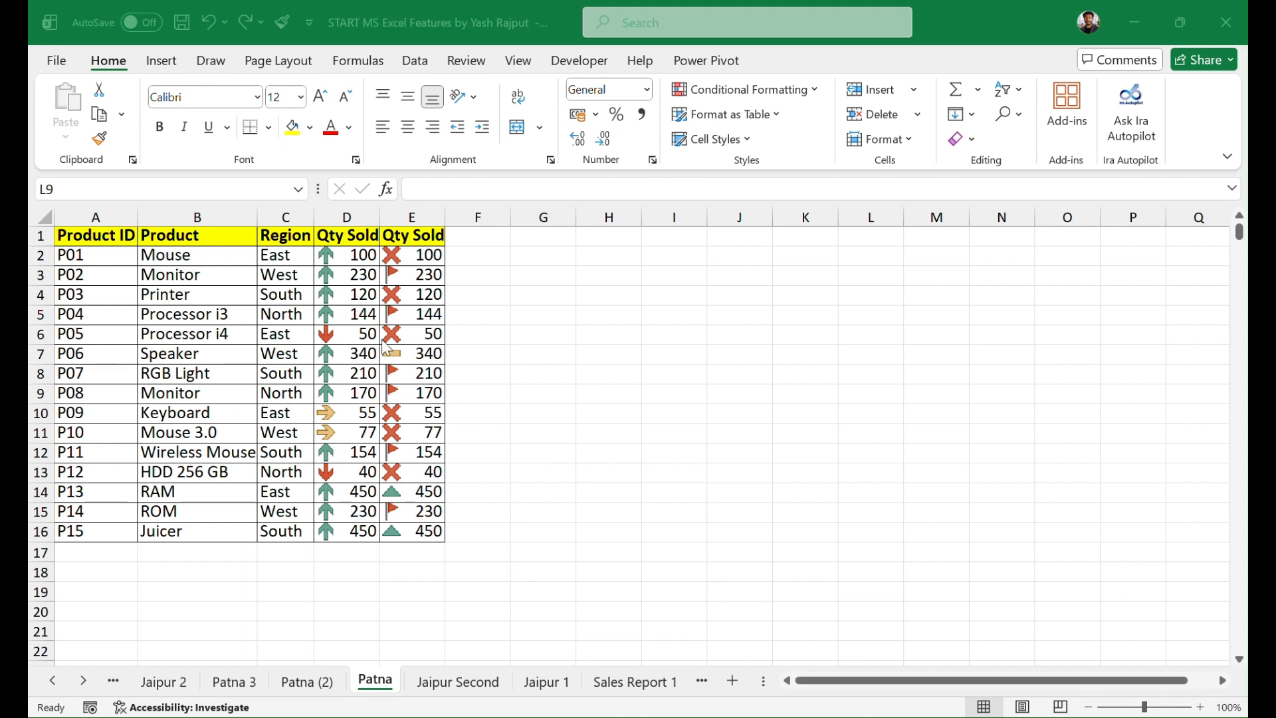
Step: Copy the product table range A1:D16 from the Patna sheet and paste it at cell J1 of the Patna (2) sheet
{"action": "left_click", "coordinate": [297, 684]}
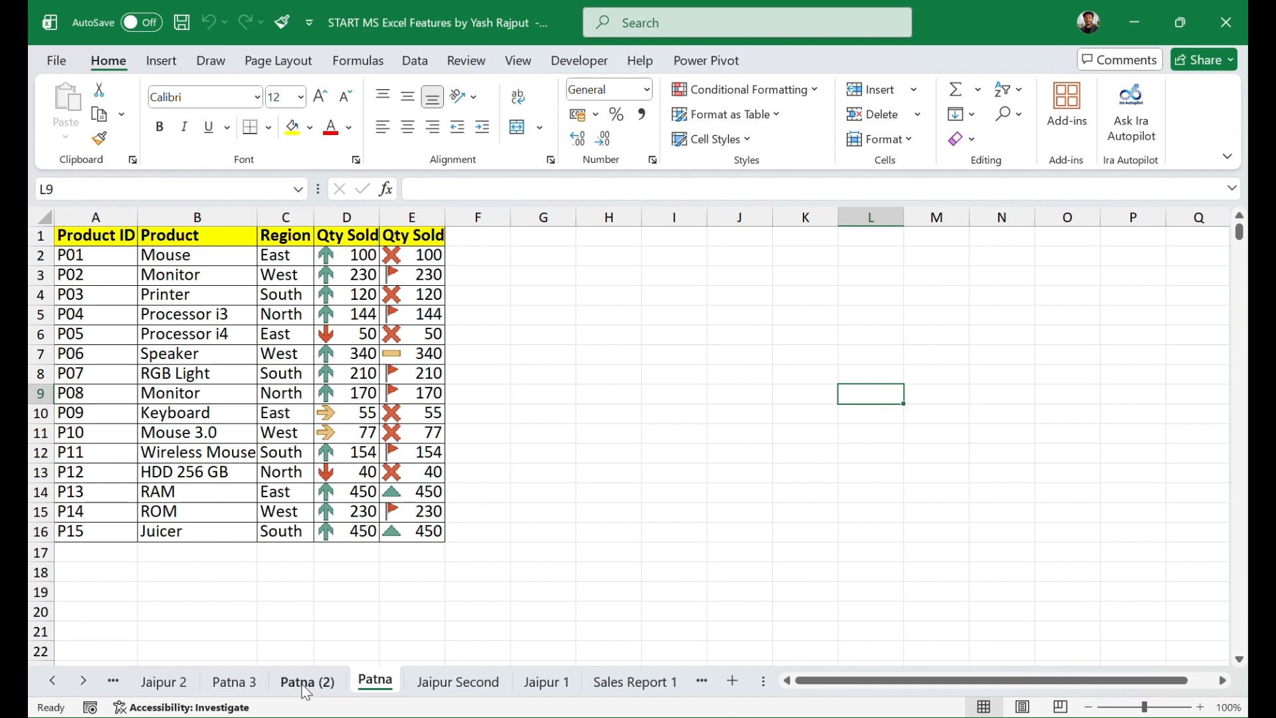
{"action": "left_click", "coordinate": [310, 687]}
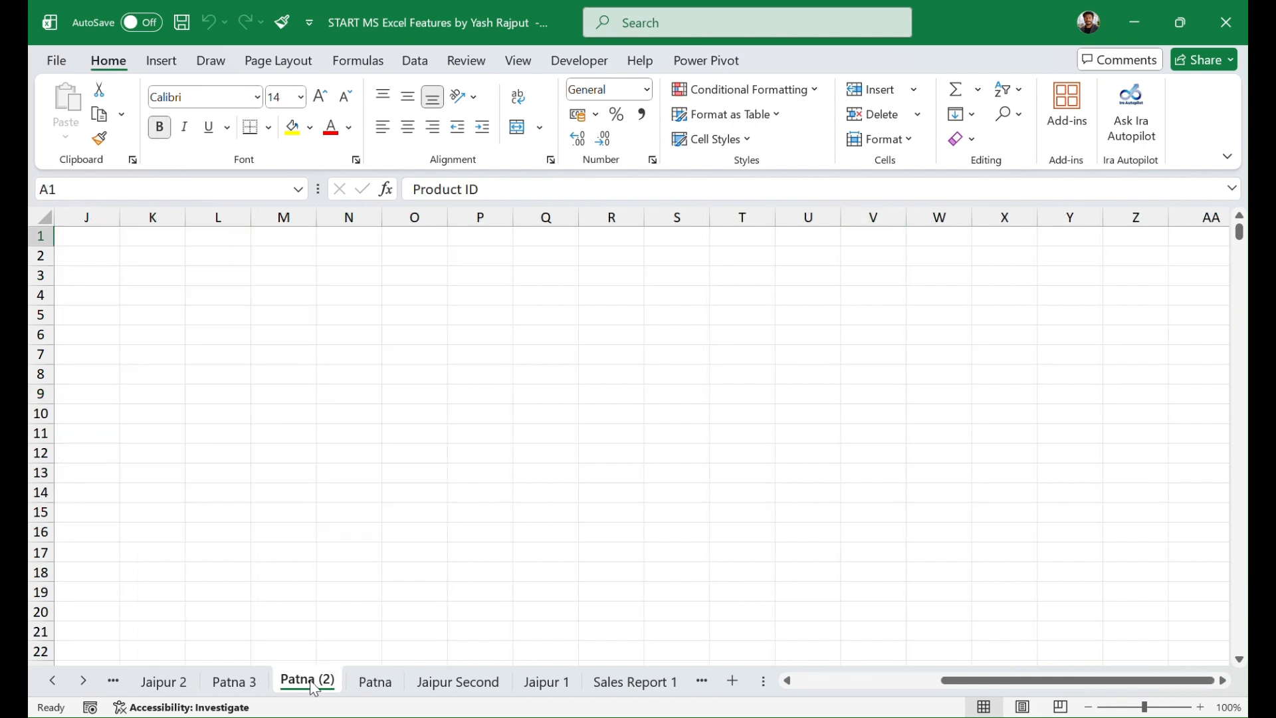
{"action": "left_click", "coordinate": [374, 685]}
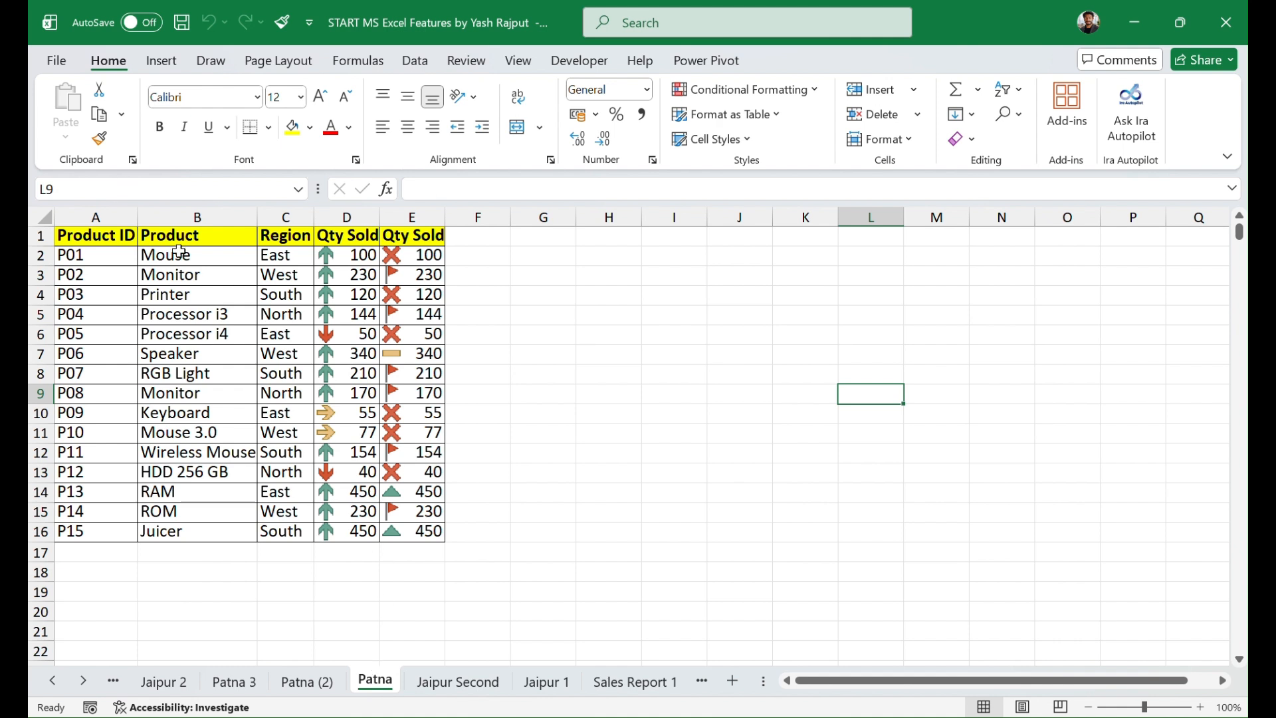
{"action": "left_click_drag", "start_coordinate": [95, 240], "coordinate": [362, 532]}
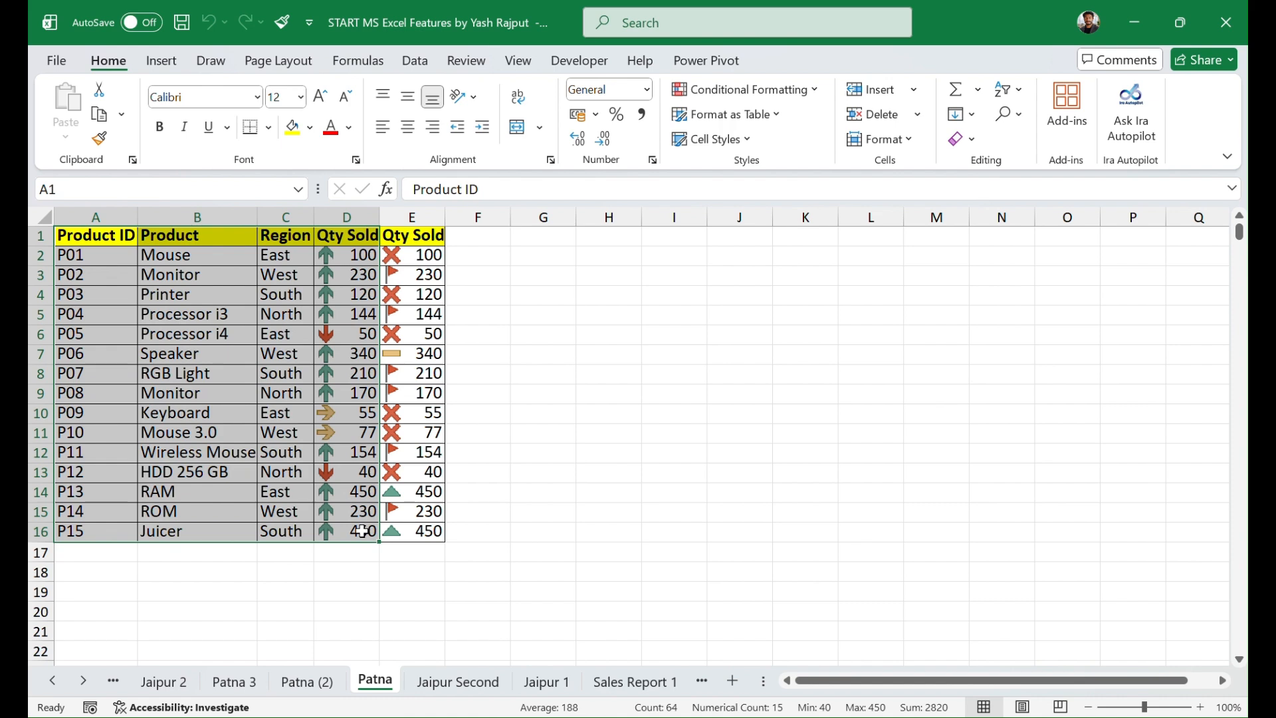
{"action": "key", "text": "ctrl+c"}
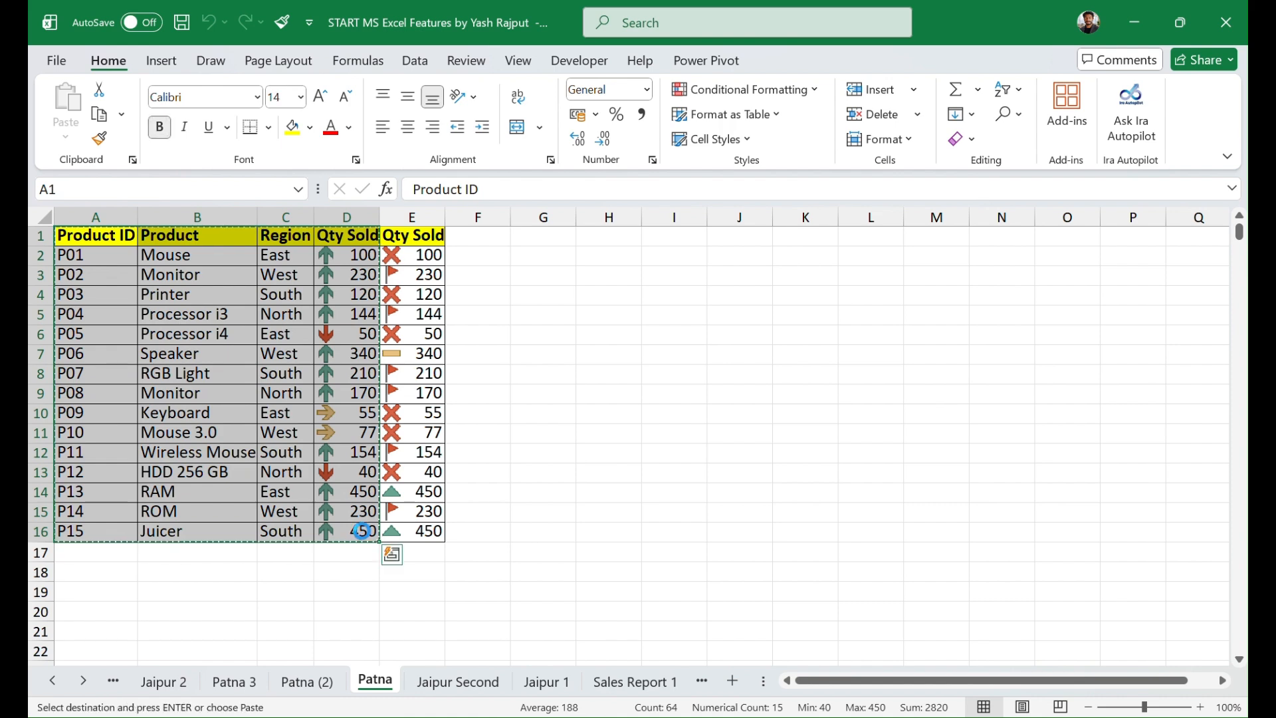
{"action": "left_click", "coordinate": [312, 682]}
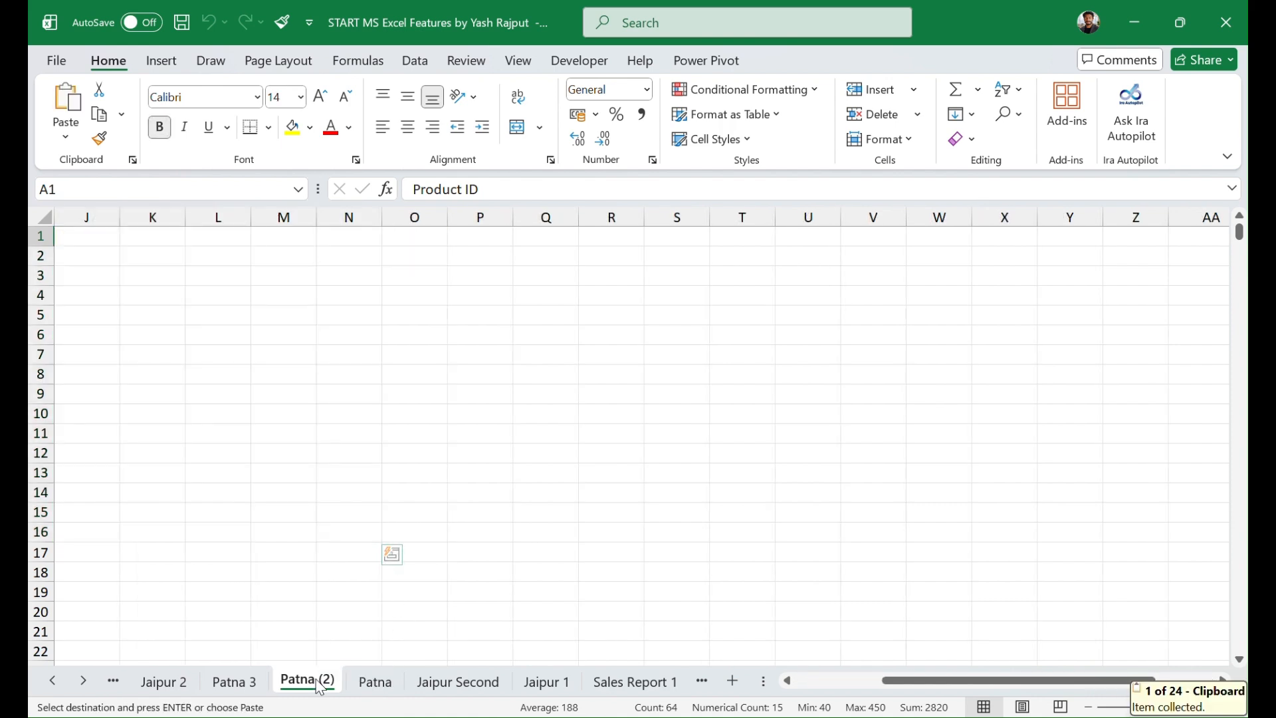
{"action": "left_click", "coordinate": [90, 237]}
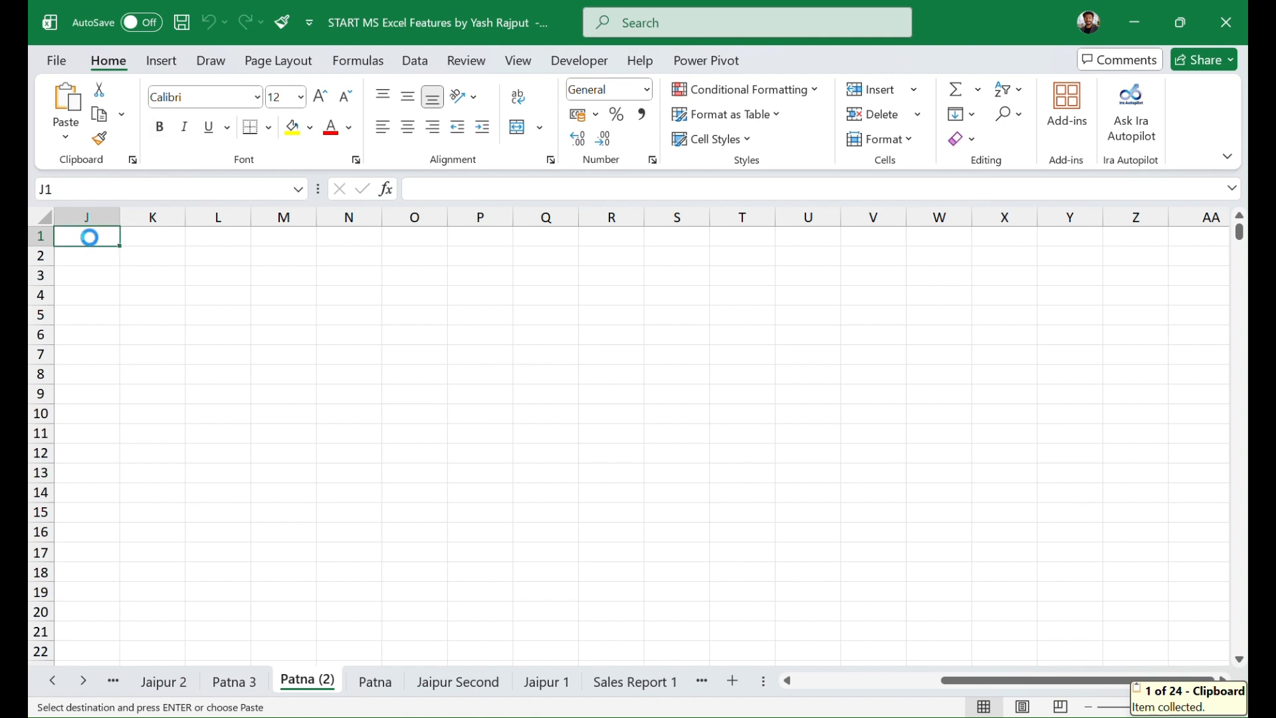
{"action": "key", "text": "ctrl+v"}
{"action": "left_click", "coordinate": [439, 383]}
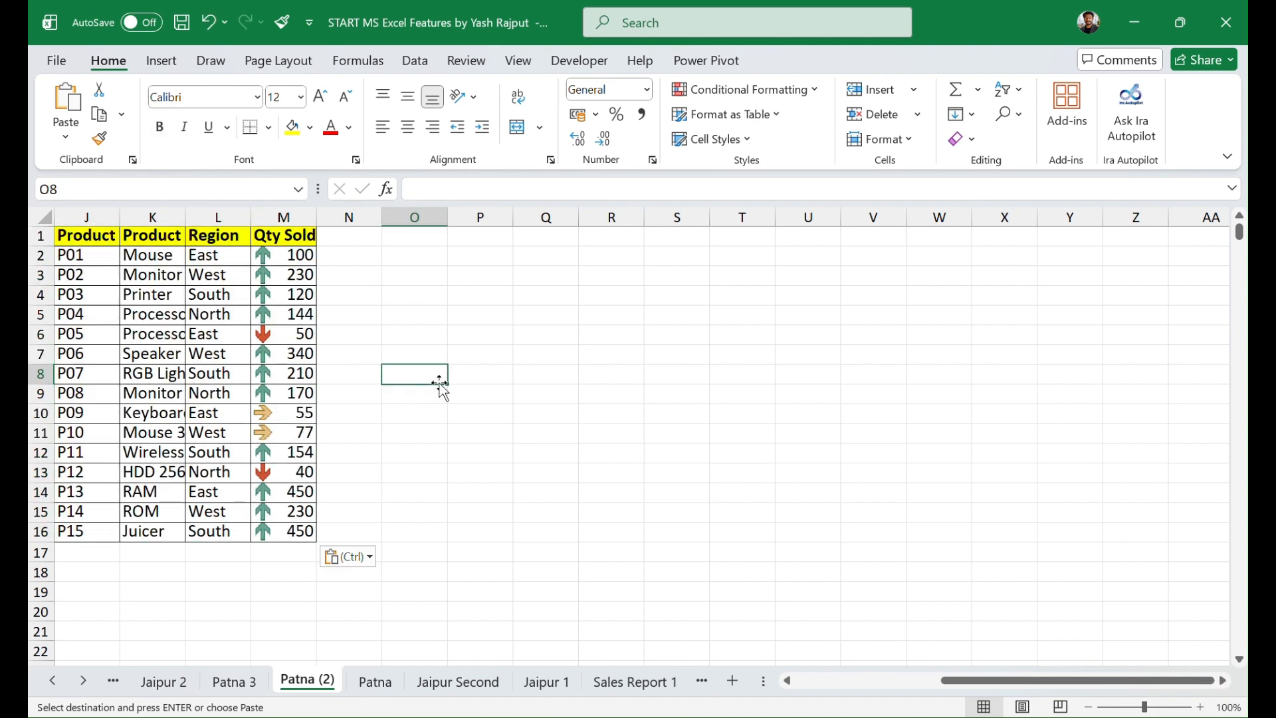
{"action": "left_click", "coordinate": [375, 683]}
{"action": "left_click", "coordinate": [571, 517]}
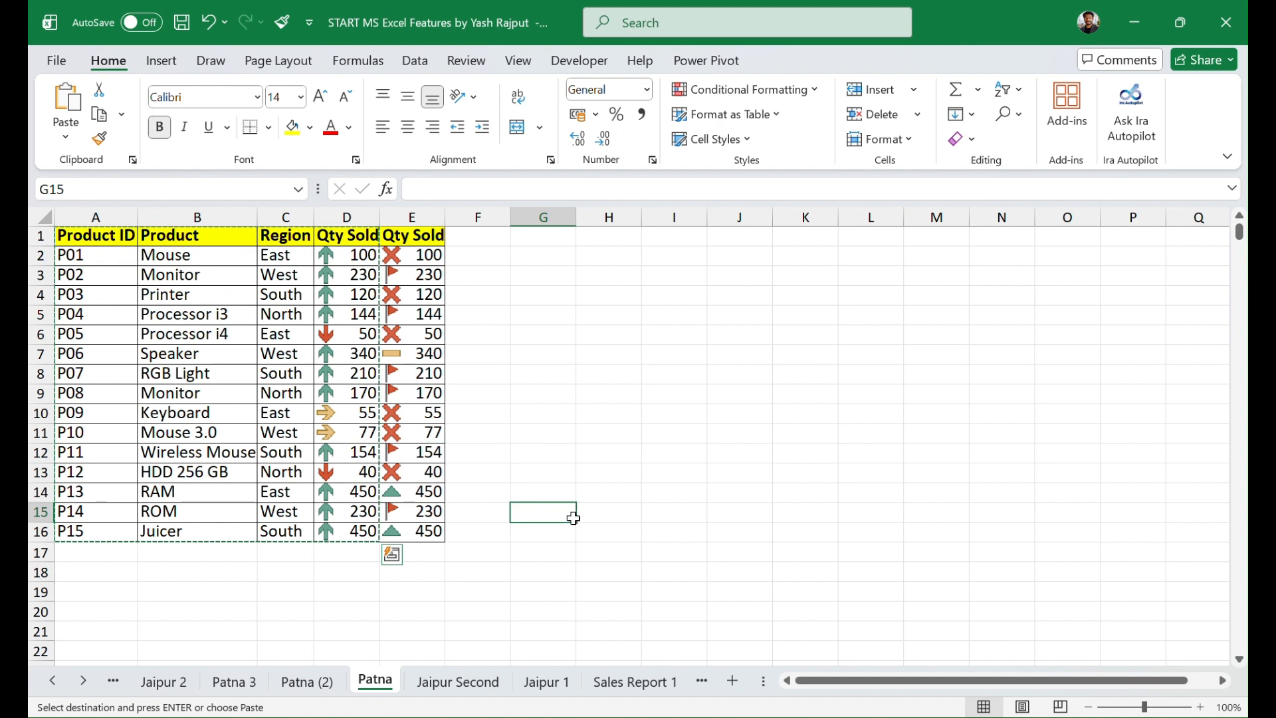
{"action": "left_click", "coordinate": [572, 453]}
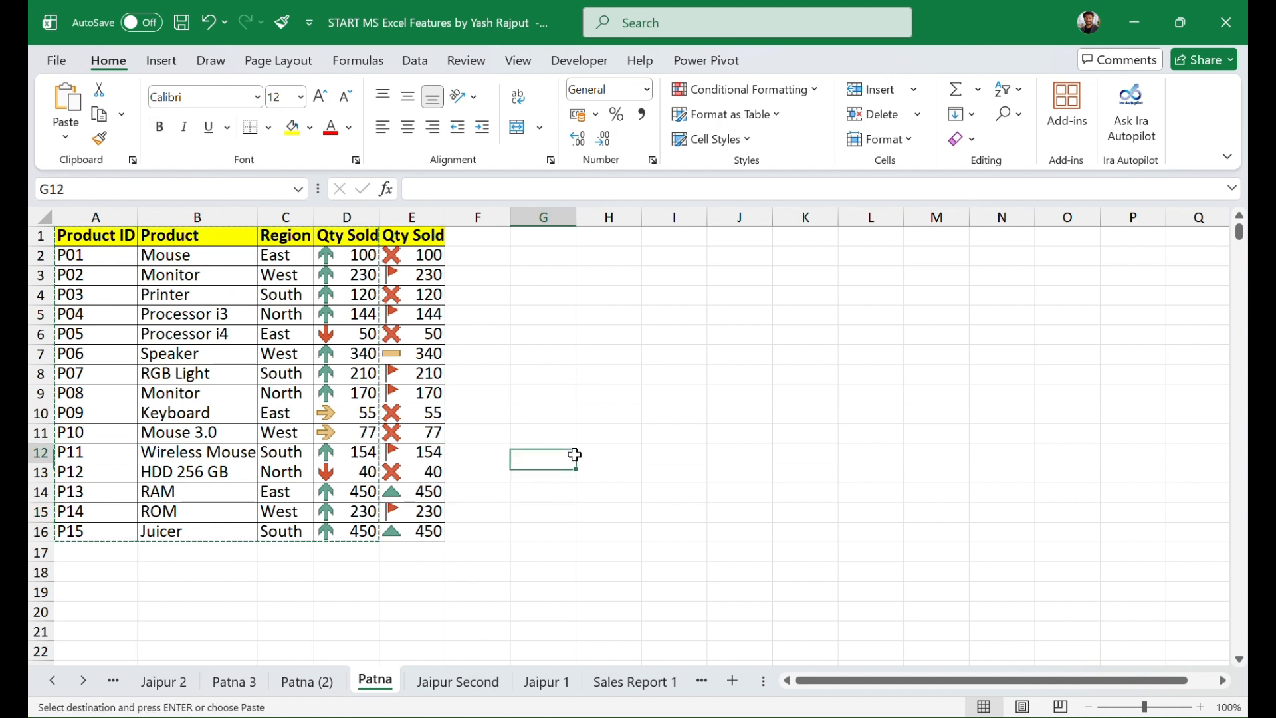
{"action": "left_click", "coordinate": [555, 492]}
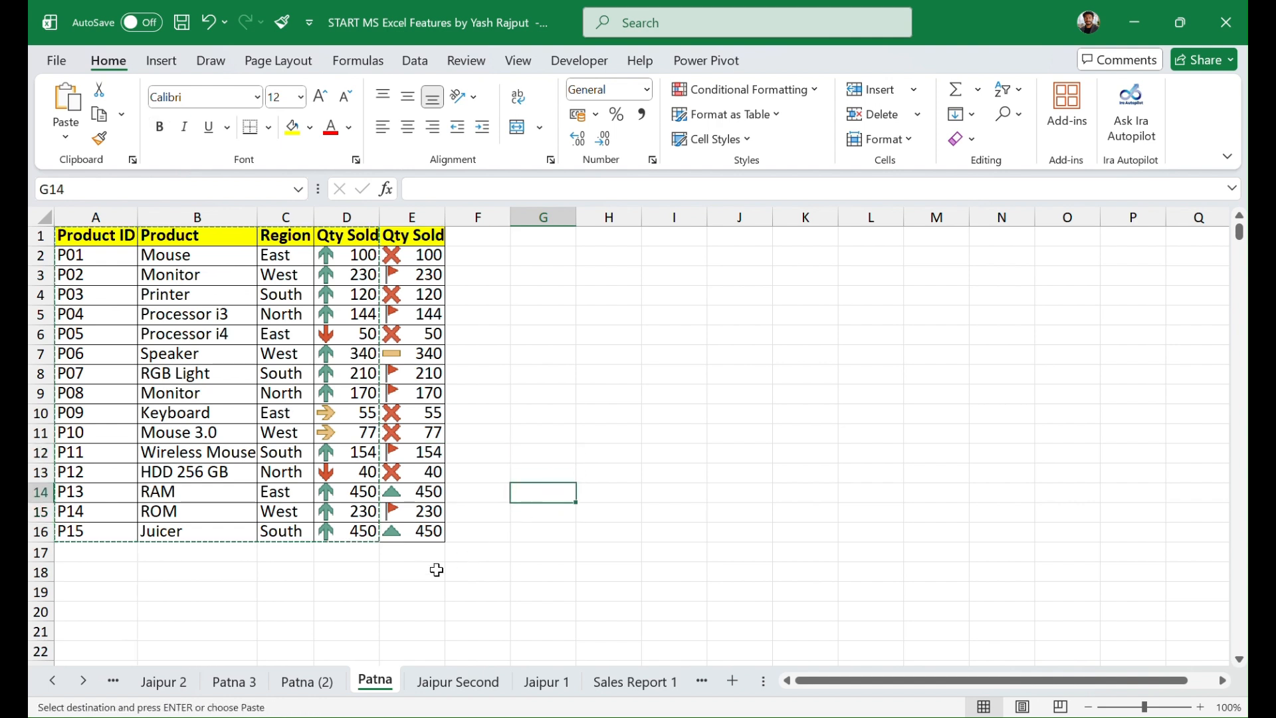
{"action": "double_click", "coordinate": [338, 485]}
{"action": "double_click", "coordinate": [337, 485]}
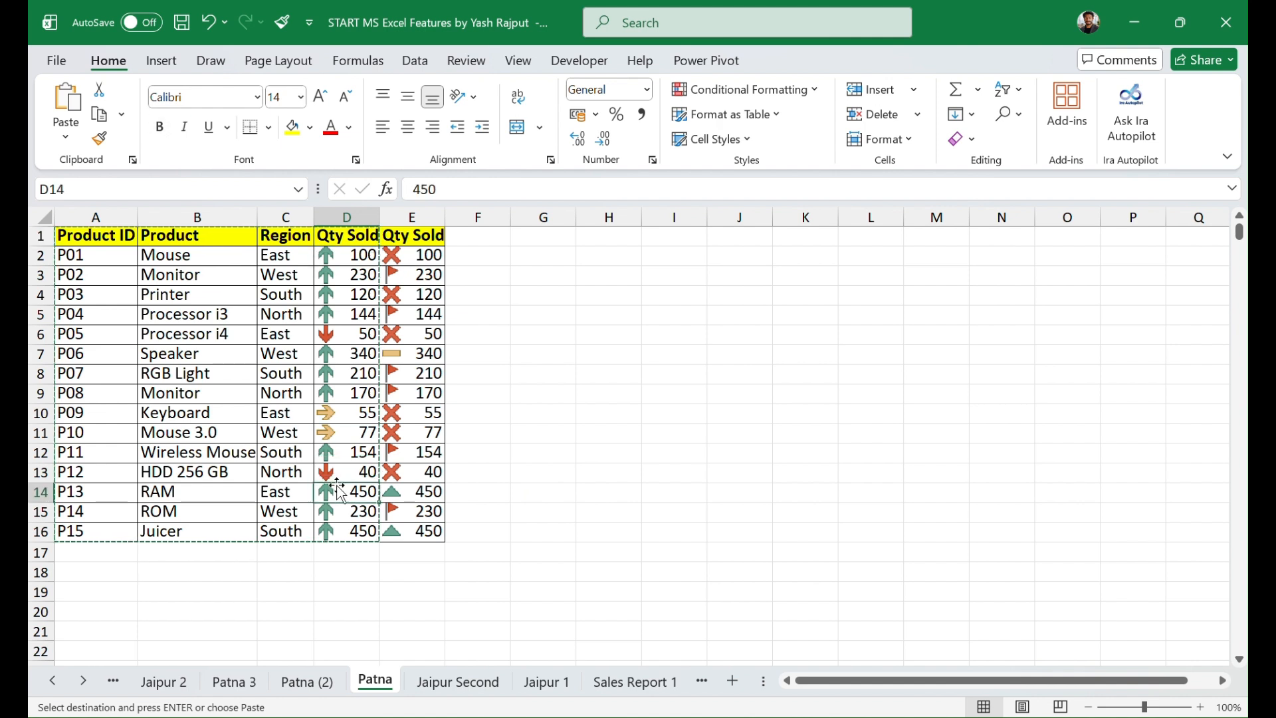
{"action": "double_click", "coordinate": [340, 494]}
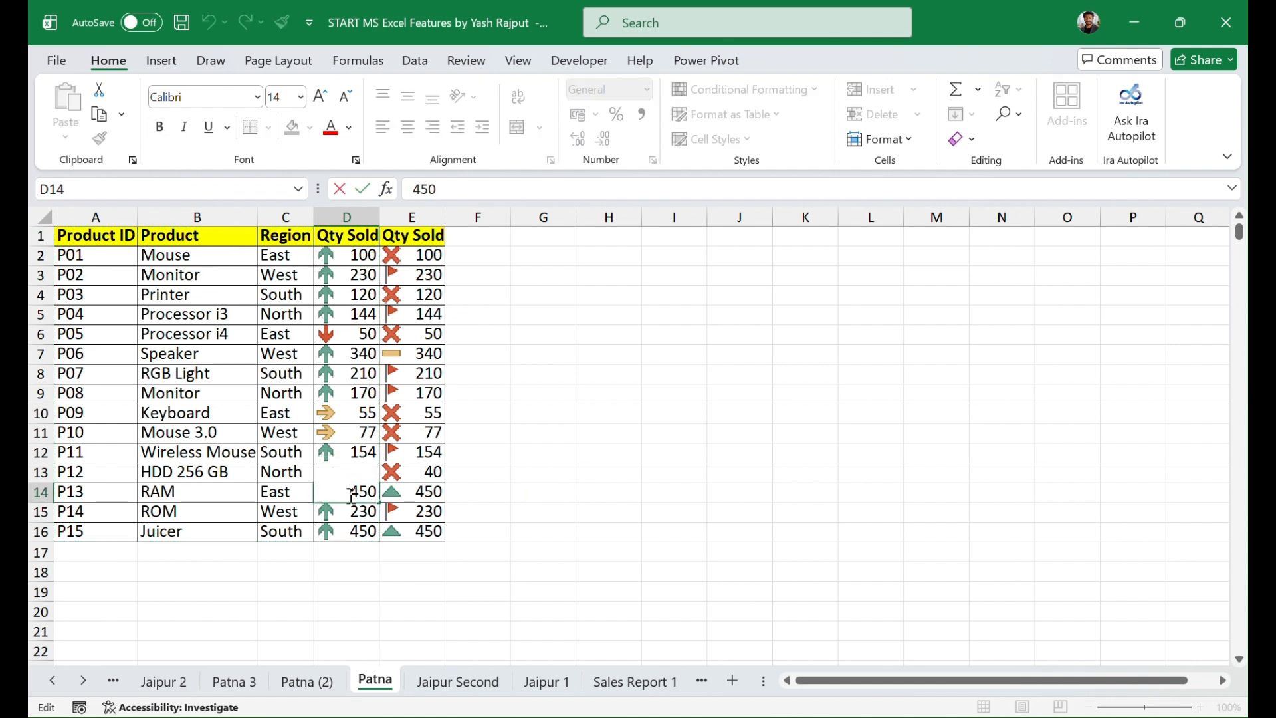
{"action": "left_click", "coordinate": [535, 502]}
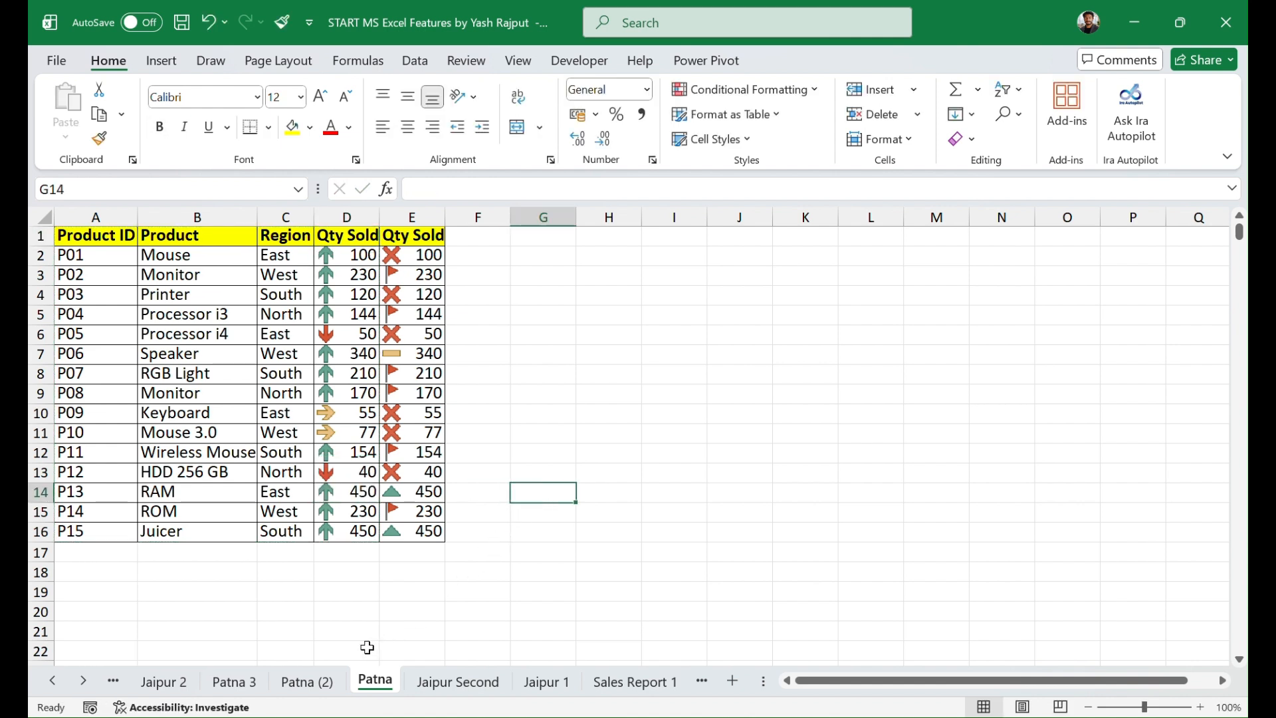
{"action": "left_click", "coordinate": [315, 685]}
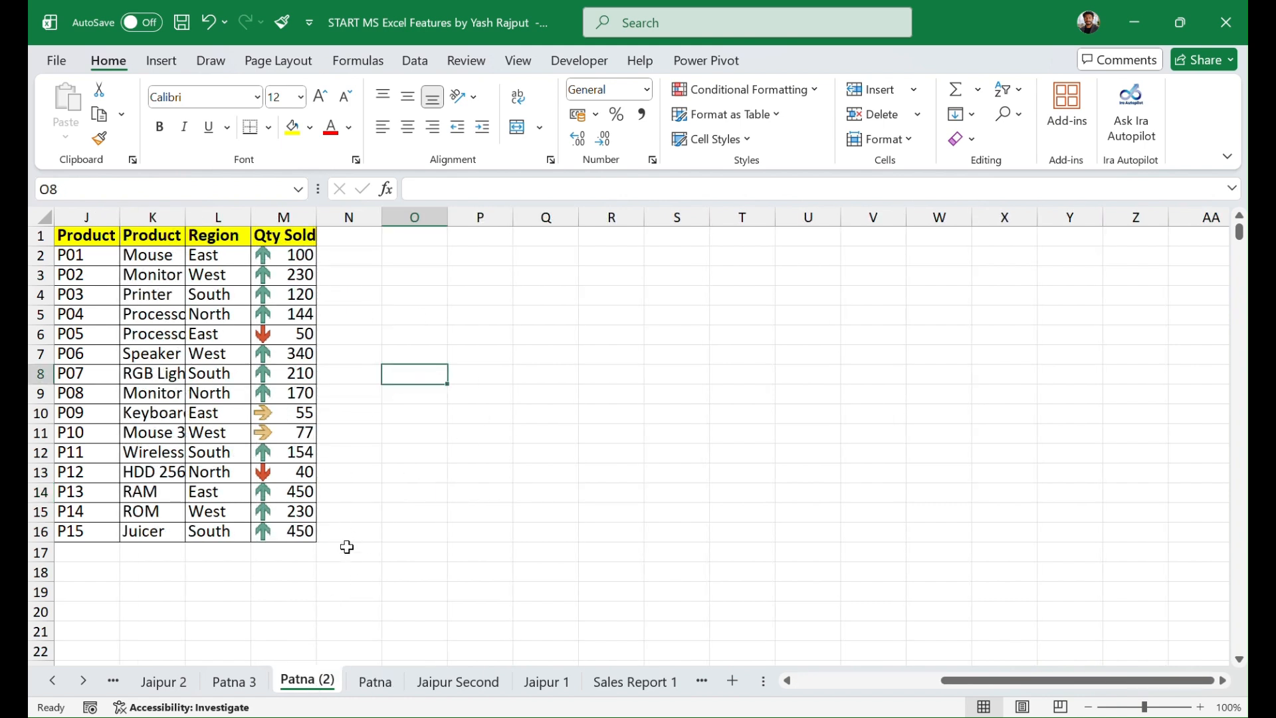
{"action": "left_click", "coordinate": [376, 683]}
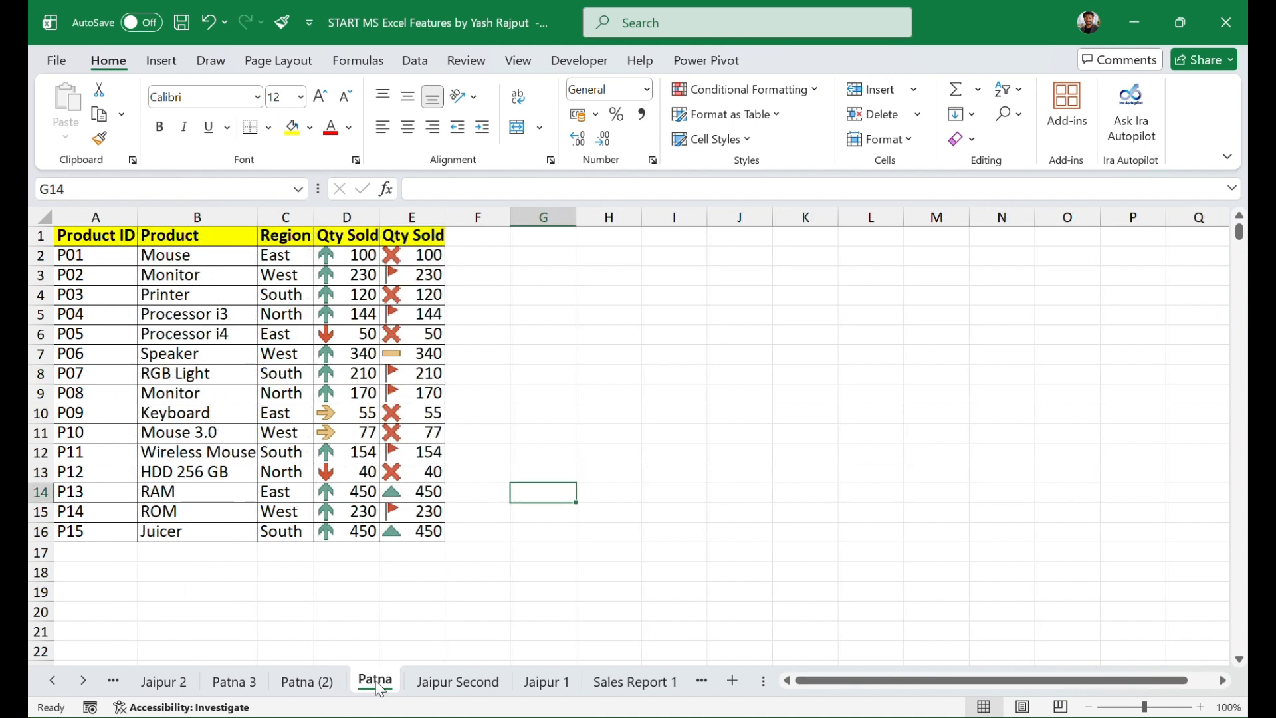
Step: Clear the conditional formatting rules from the entire Patna (2) sheet
{"action": "left_click", "coordinate": [322, 685]}
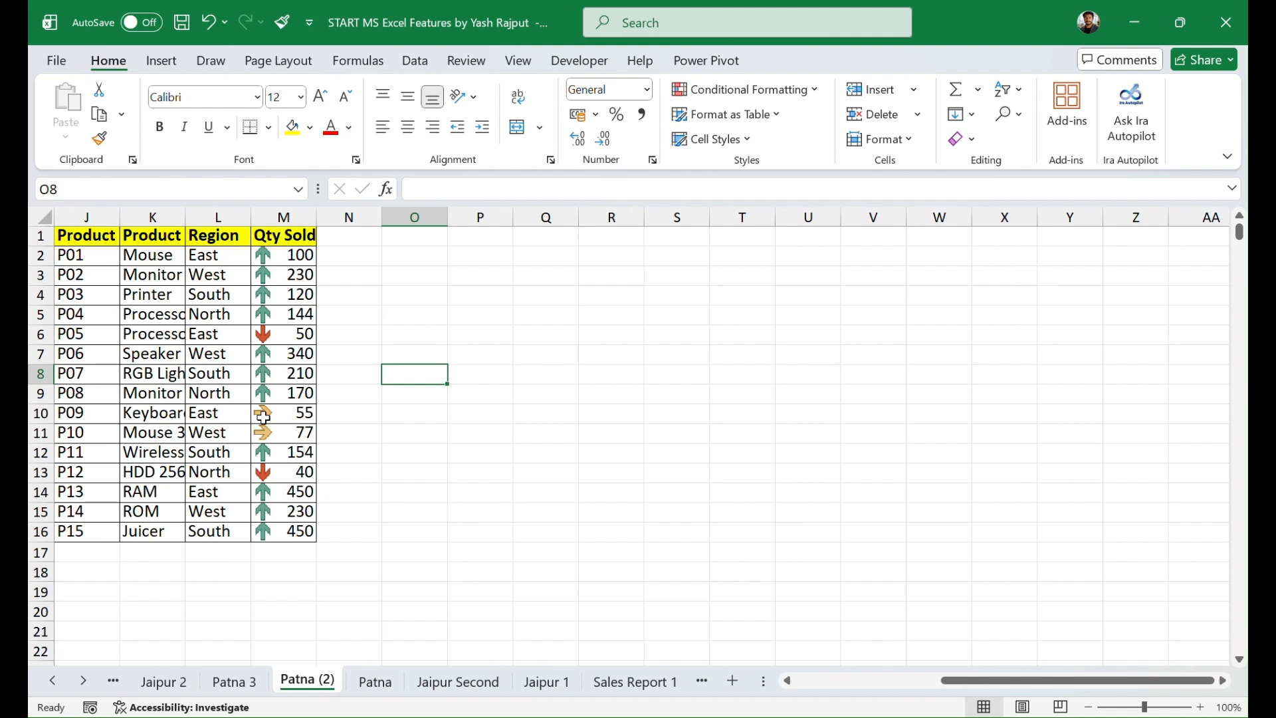
{"action": "left_click", "coordinate": [293, 214]}
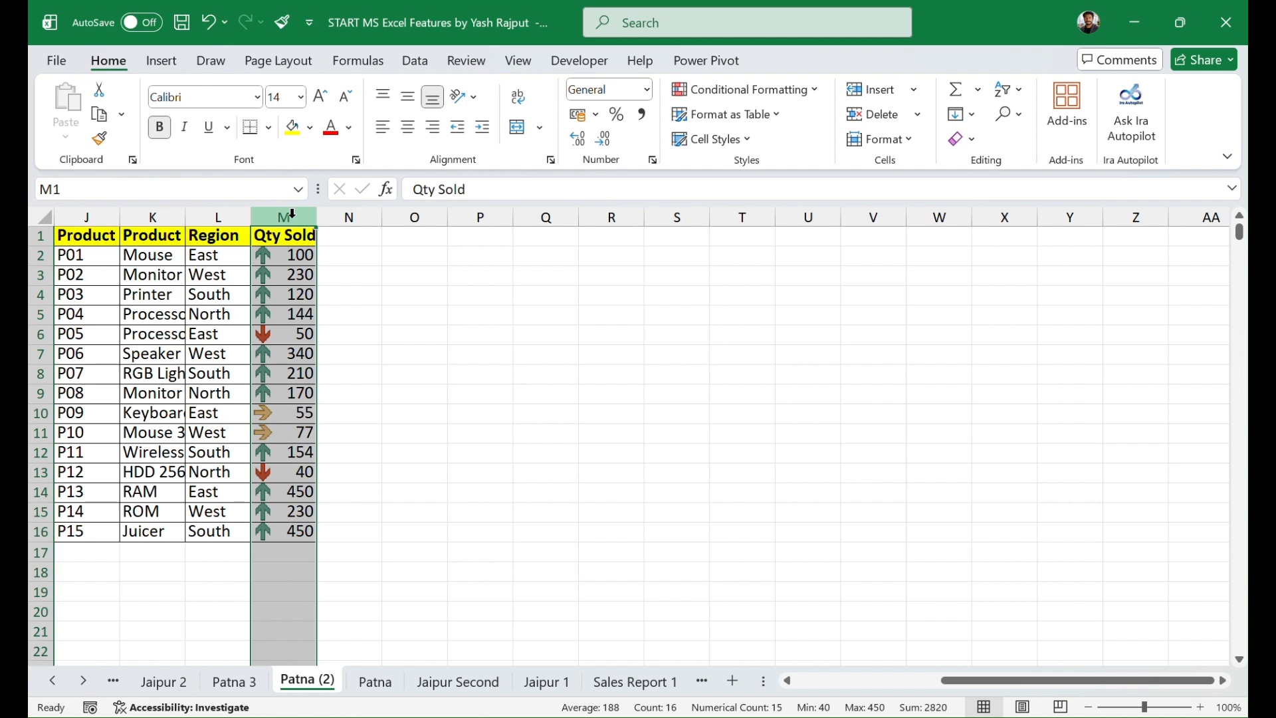
{"action": "left_click", "coordinate": [755, 94]}
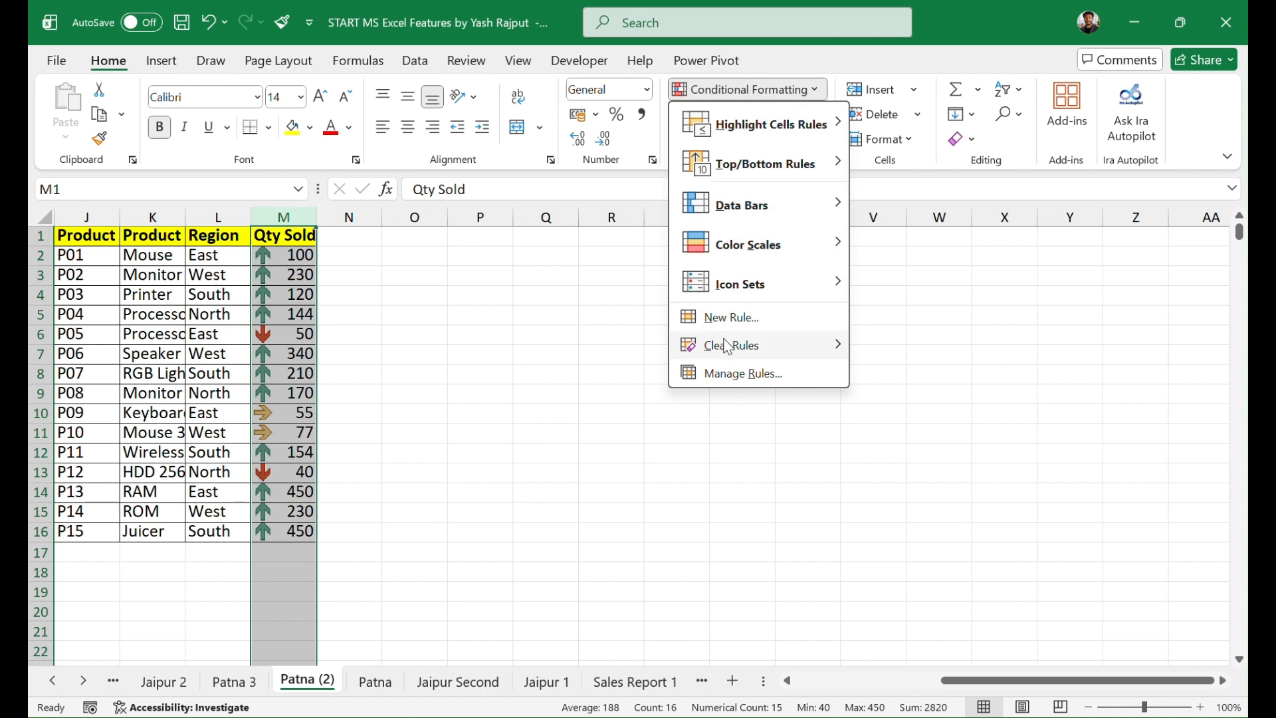
{"action": "mouse_move", "coordinate": [734, 346]}
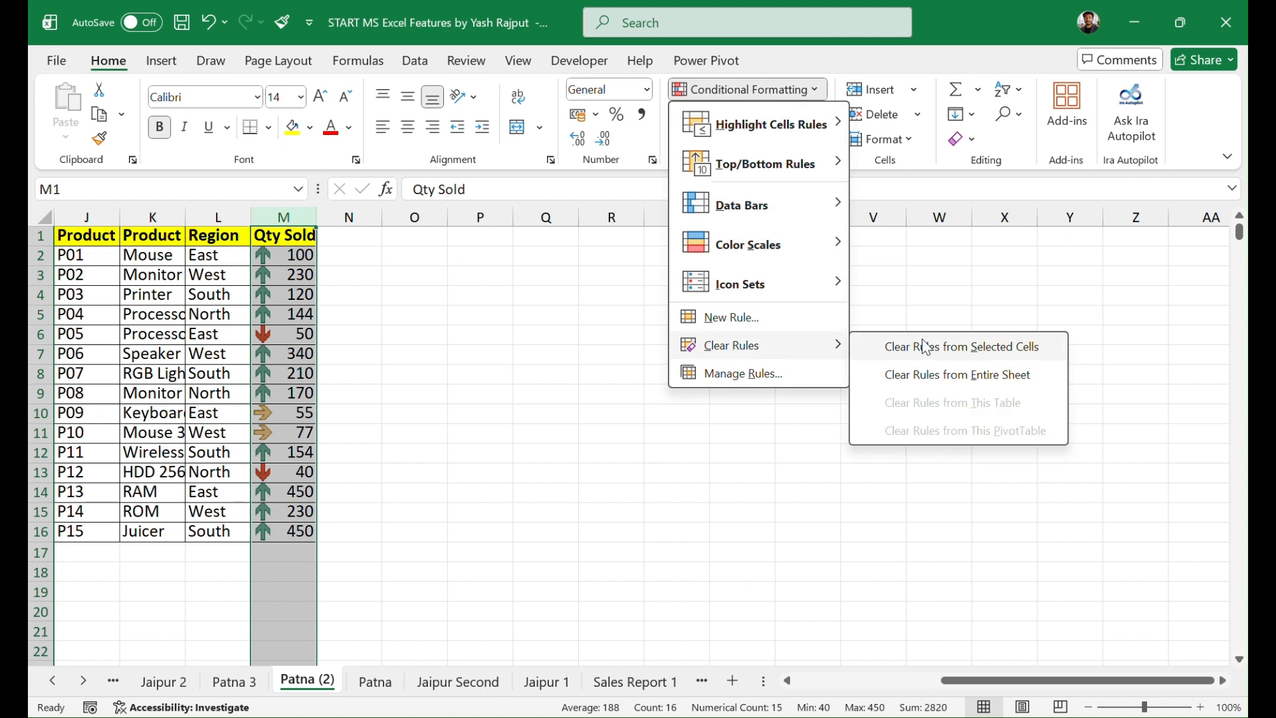
{"action": "left_click", "coordinate": [933, 381]}
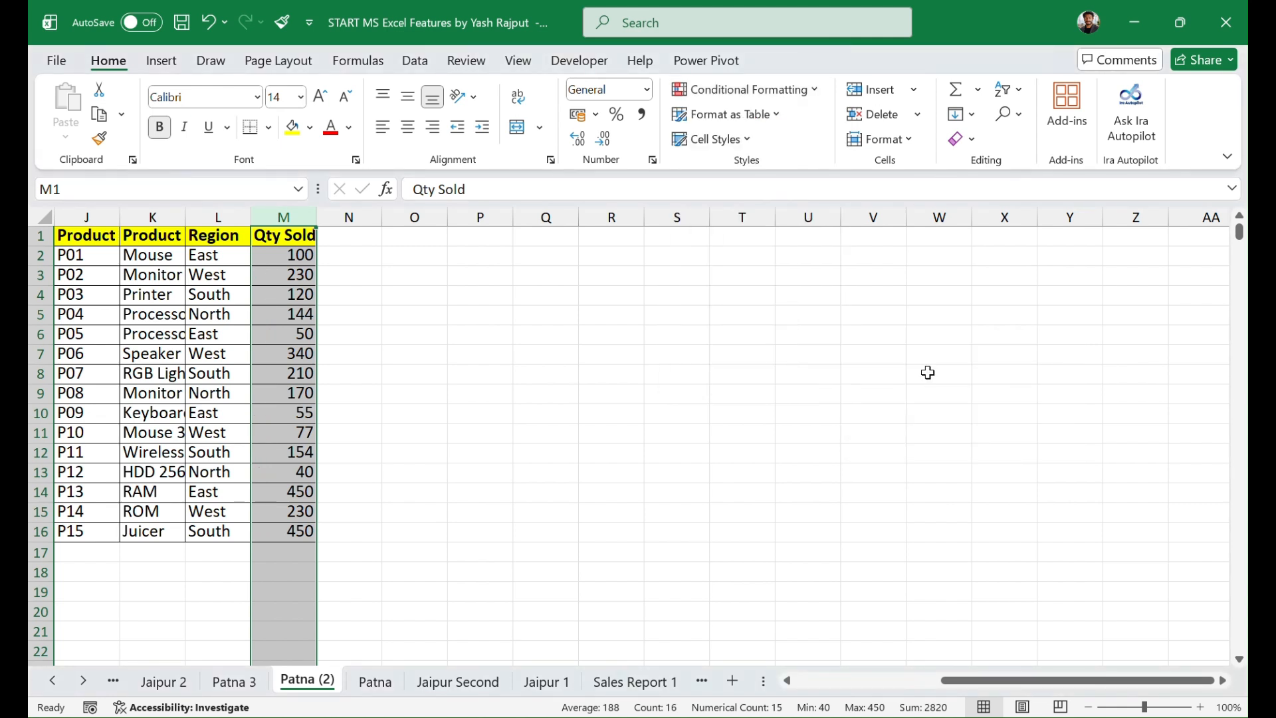
{"action": "left_click", "coordinate": [565, 453]}
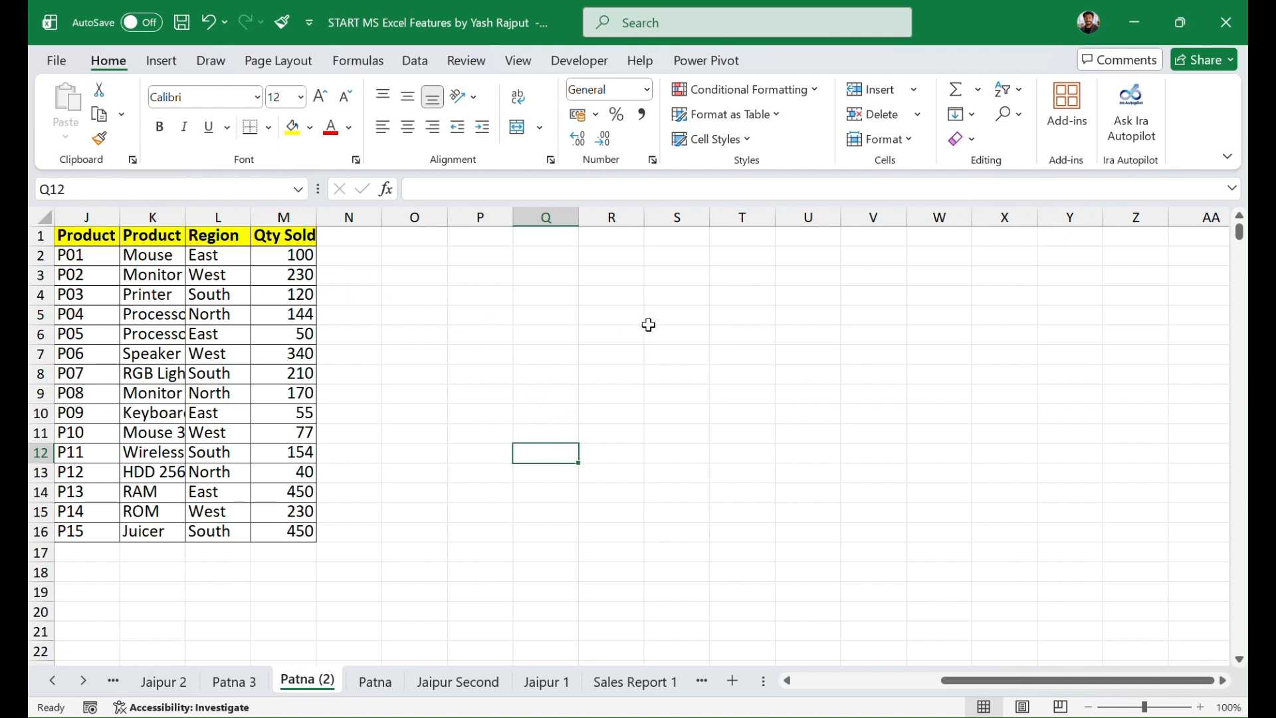
Step: Turn off the filter already active on the Patna (2) sheet
{"action": "left_click", "coordinate": [160, 296]}
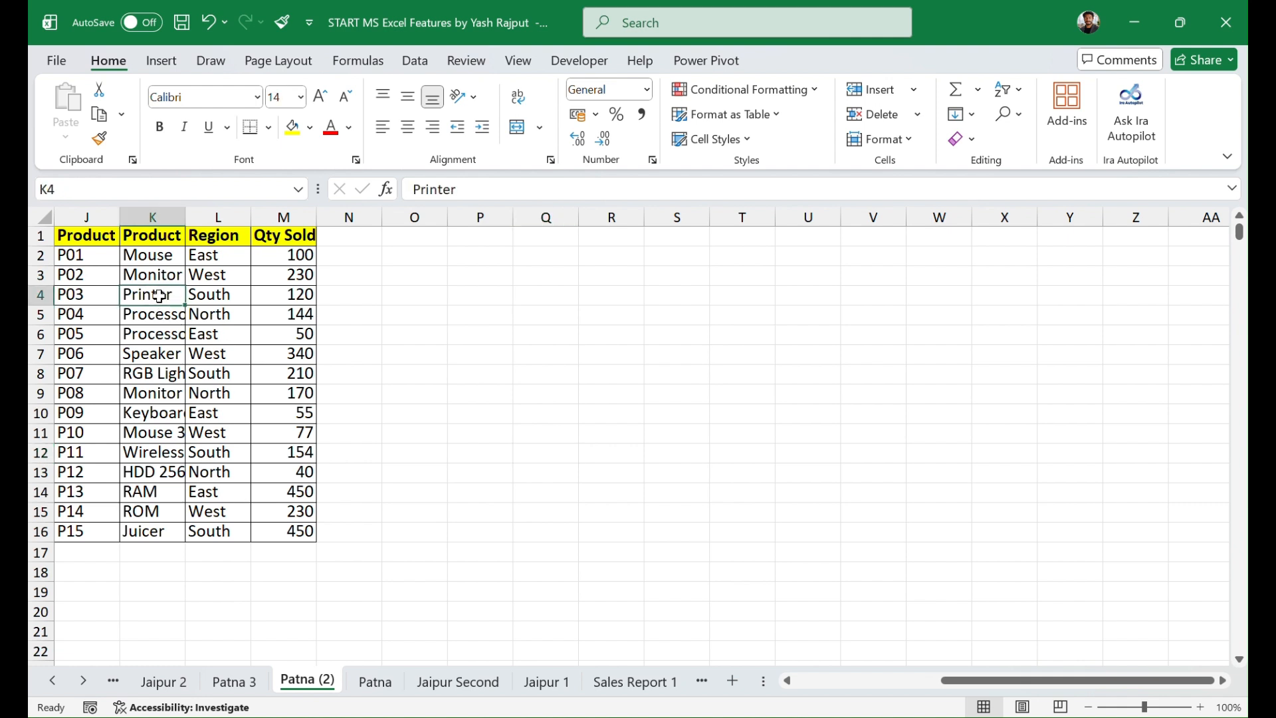
{"action": "left_click", "coordinate": [156, 316]}
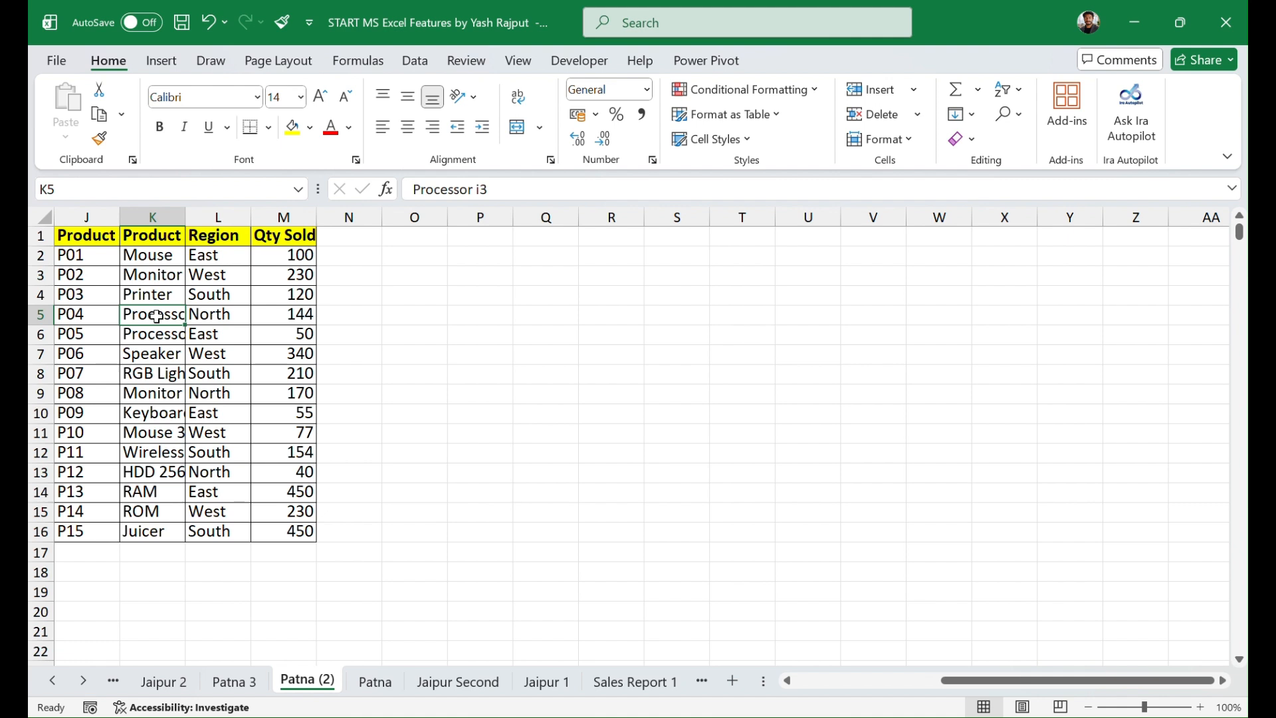
{"action": "left_click", "coordinate": [162, 336]}
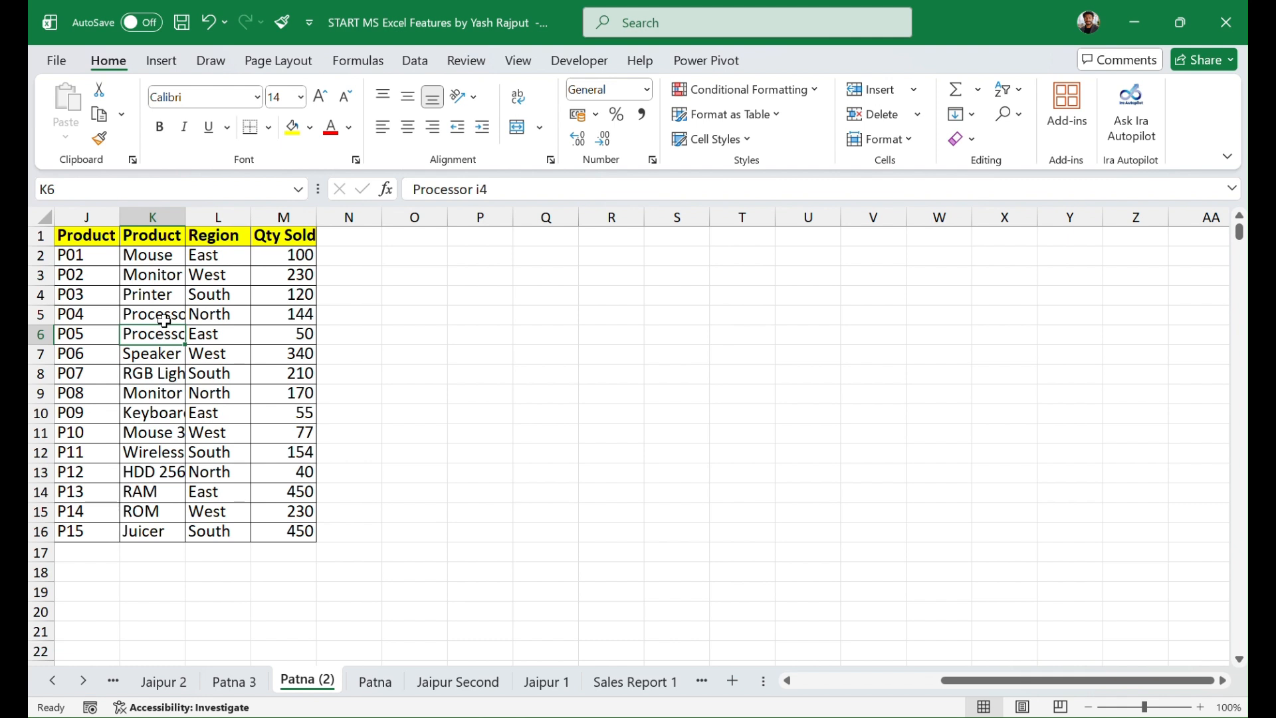
{"action": "left_click", "coordinate": [414, 64]}
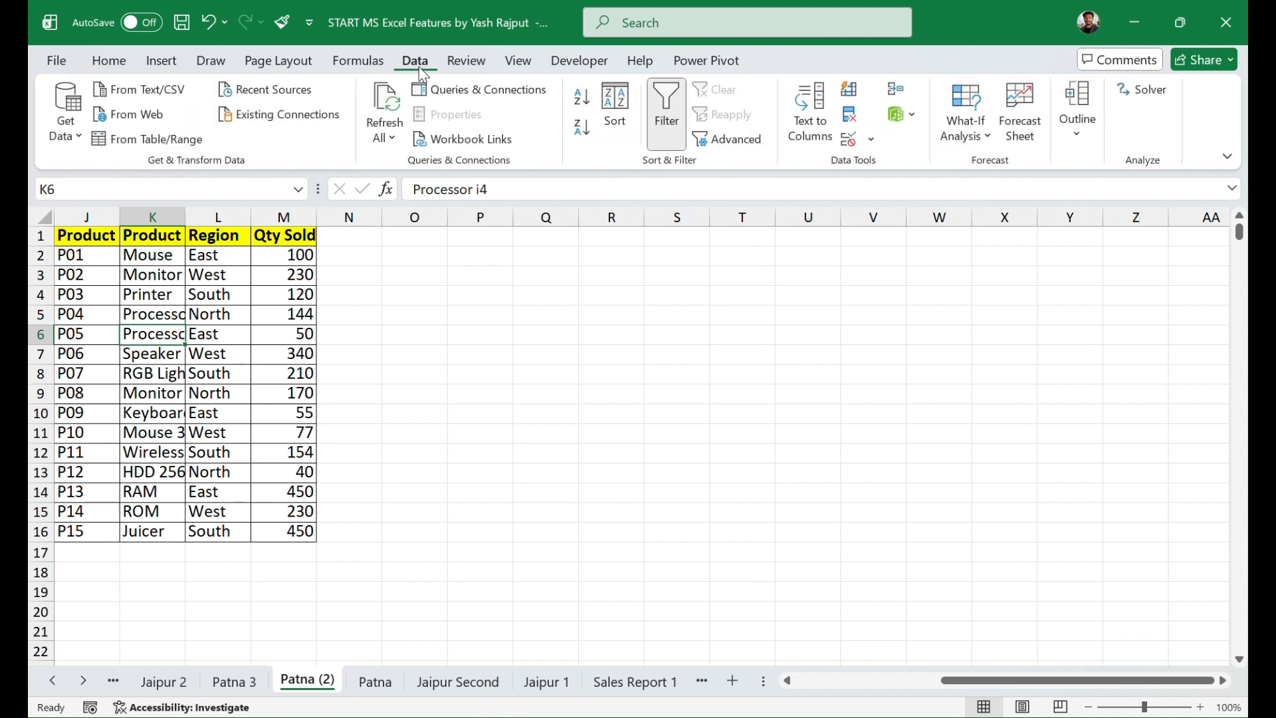
{"action": "left_click", "coordinate": [664, 118]}
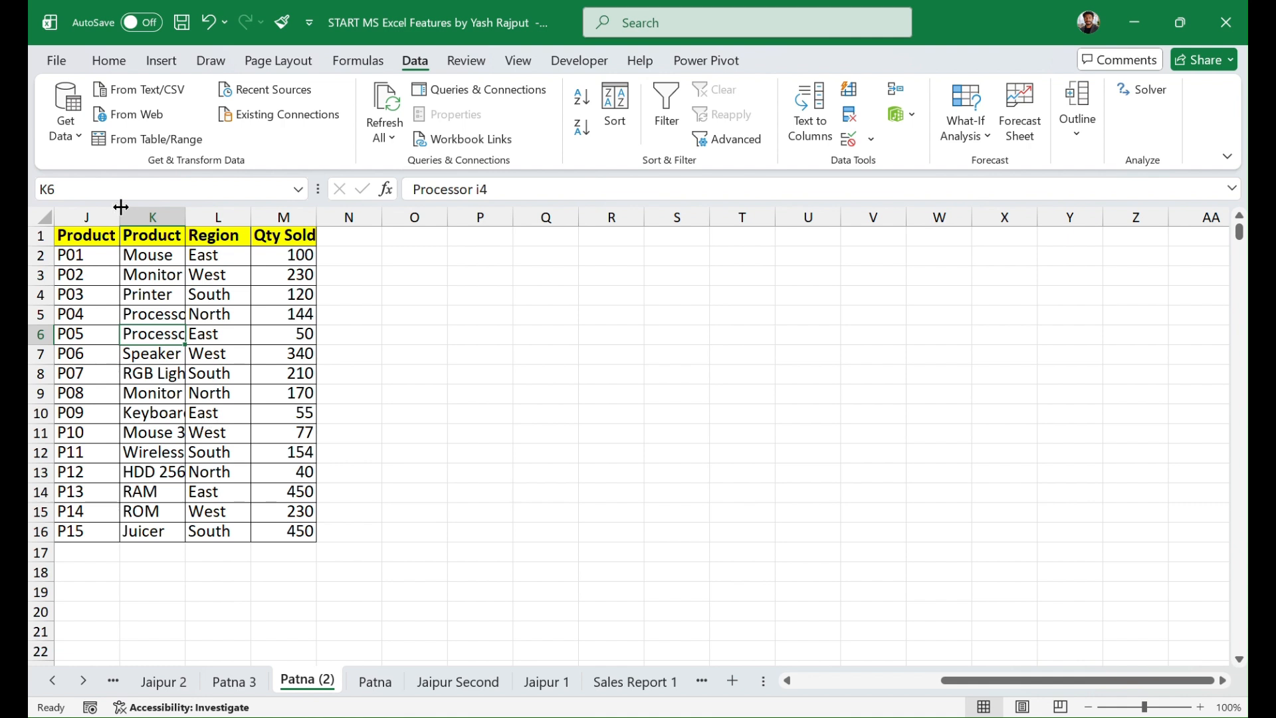
Step: Add filter controls to the header row of the table in J1:M16
{"action": "left_click", "coordinate": [91, 234]}
{"action": "left_click_drag", "start_coordinate": [91, 234], "coordinate": [309, 535]}
{"action": "left_click", "coordinate": [430, 510]}
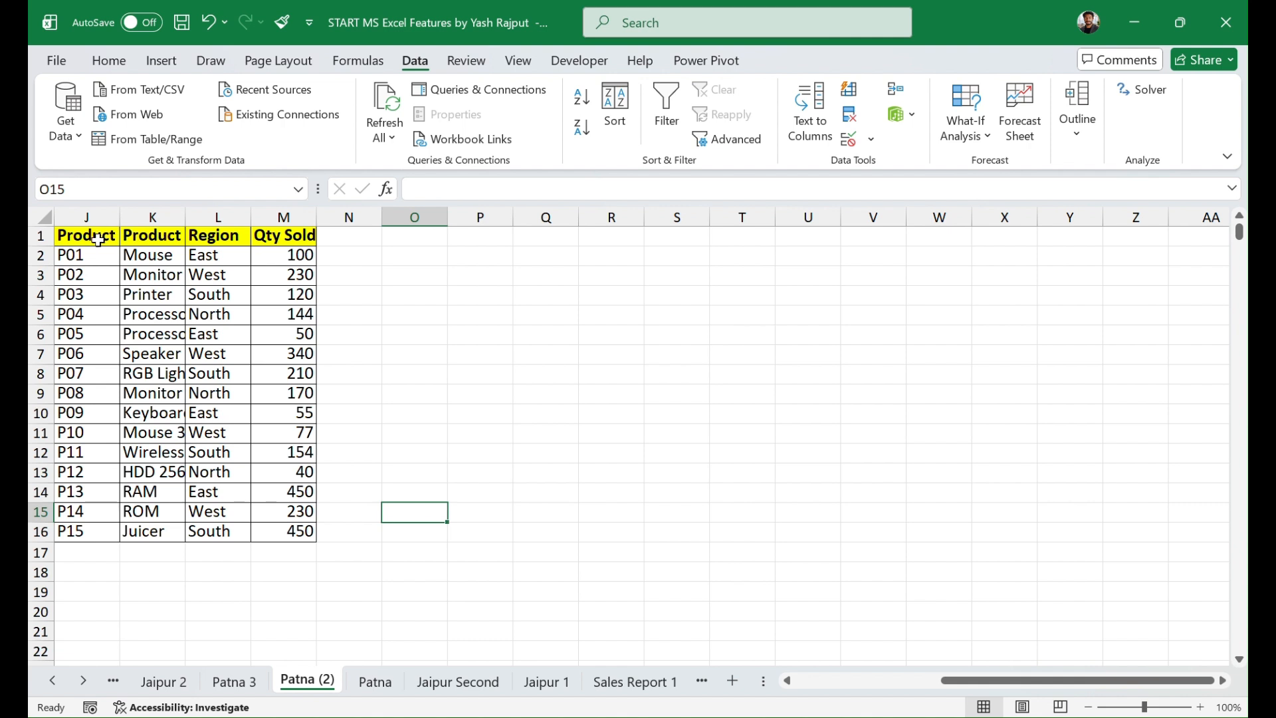
{"action": "left_click", "coordinate": [98, 236]}
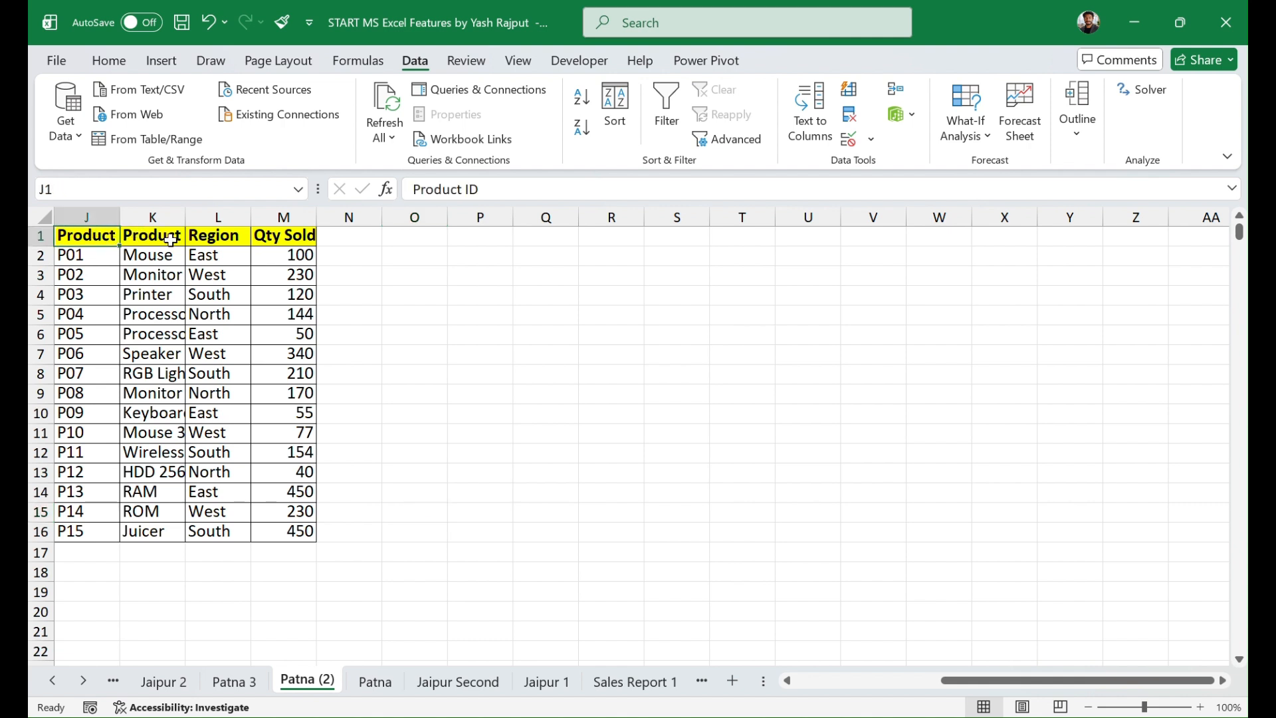
{"action": "left_click", "coordinate": [218, 236]}
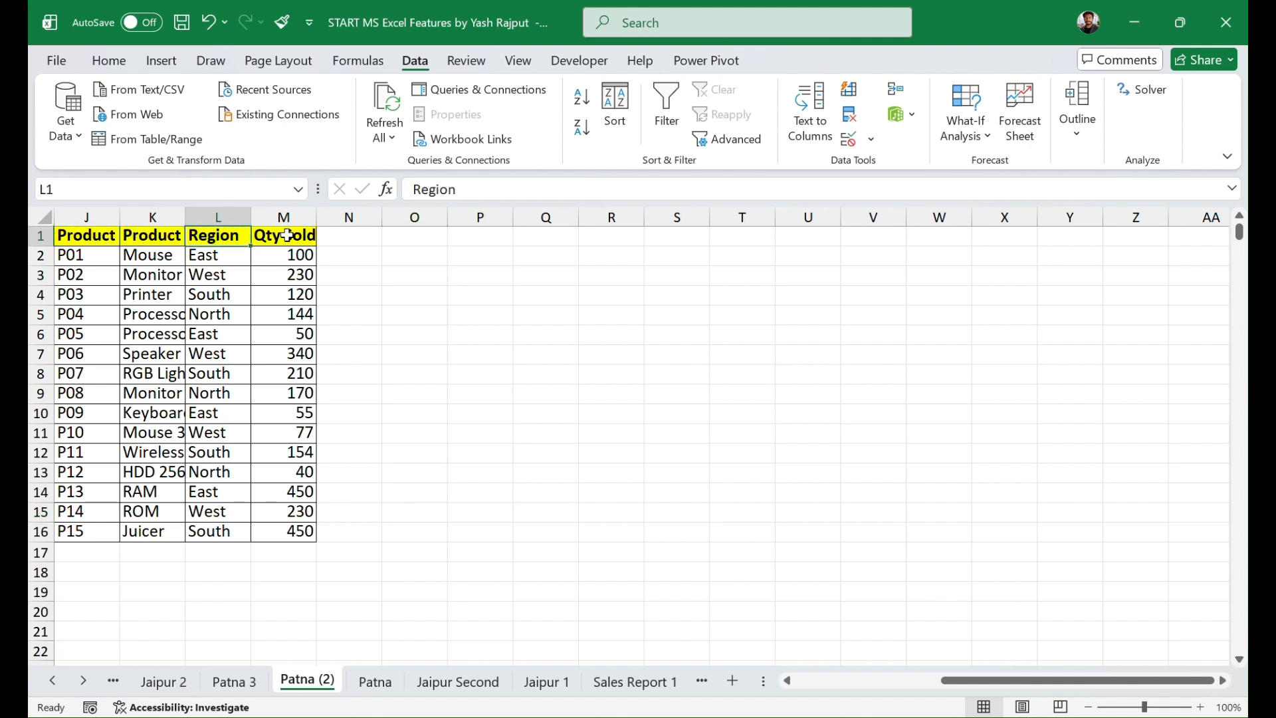
{"action": "left_click", "coordinate": [157, 236]}
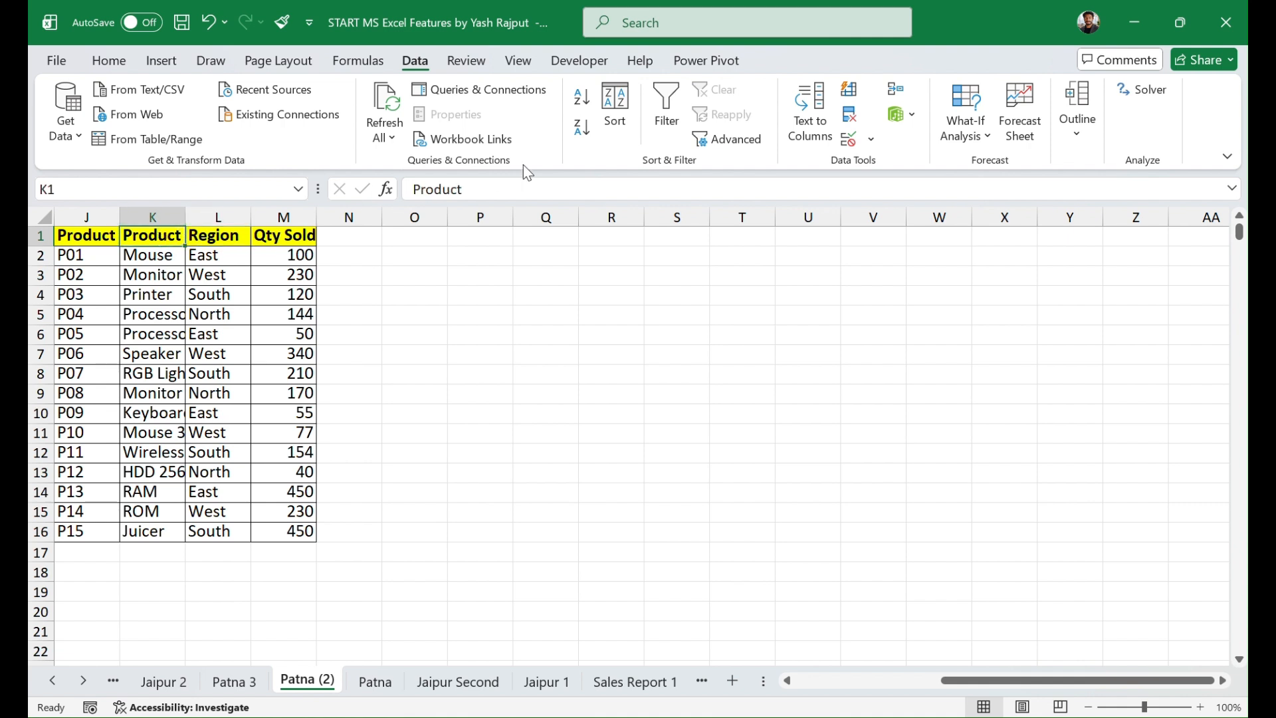
{"action": "left_click", "coordinate": [670, 126]}
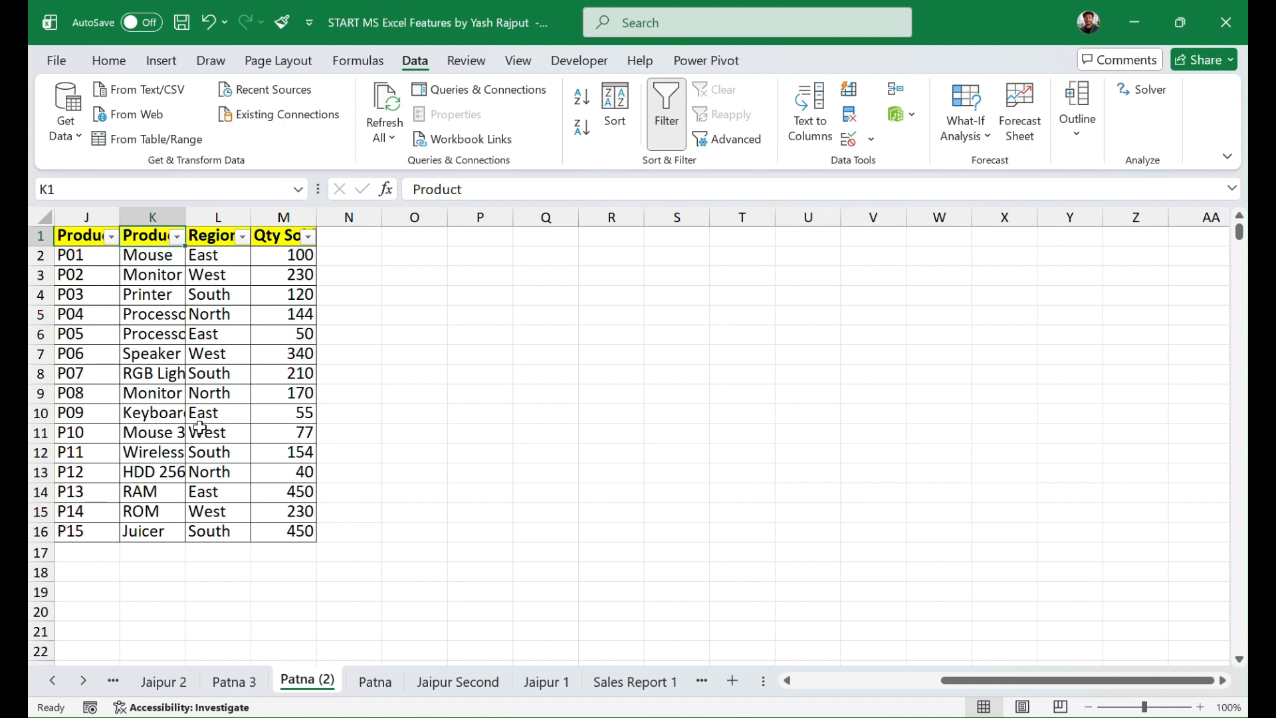
Step: Filter the Region column to show only East, and clear the Region filter again
{"action": "left_click", "coordinate": [244, 238]}
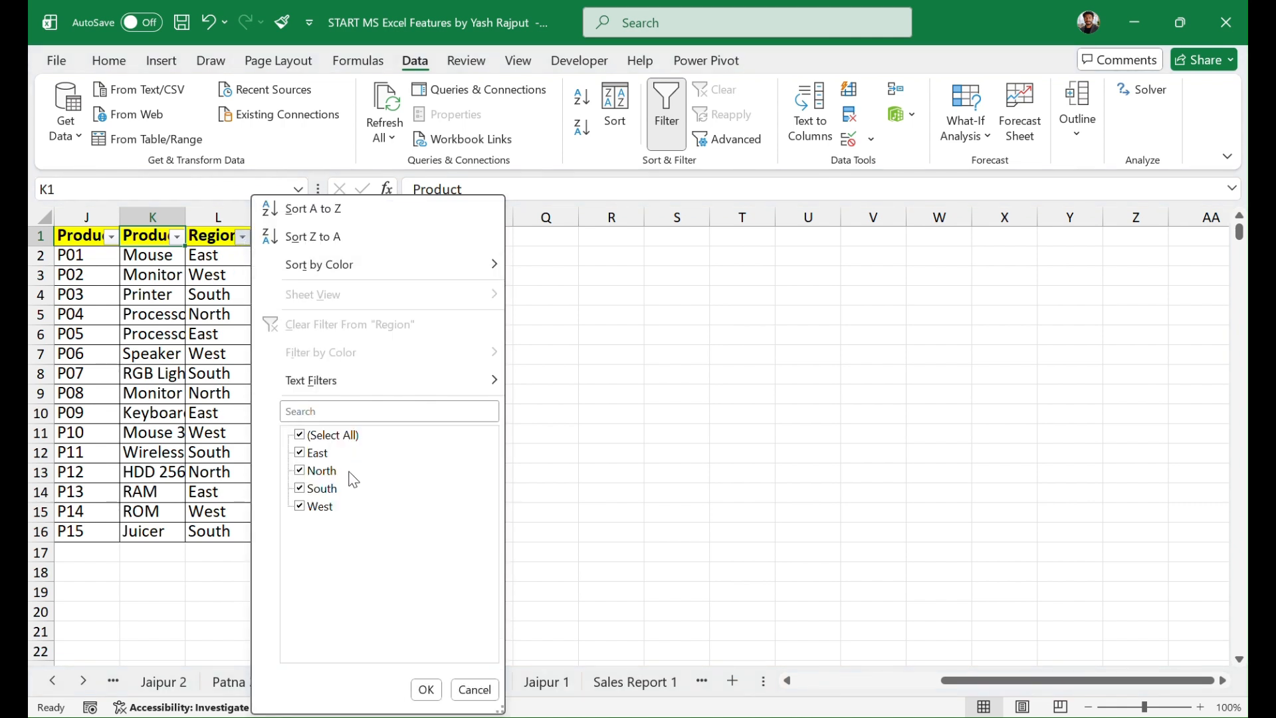
{"action": "left_click", "coordinate": [299, 438]}
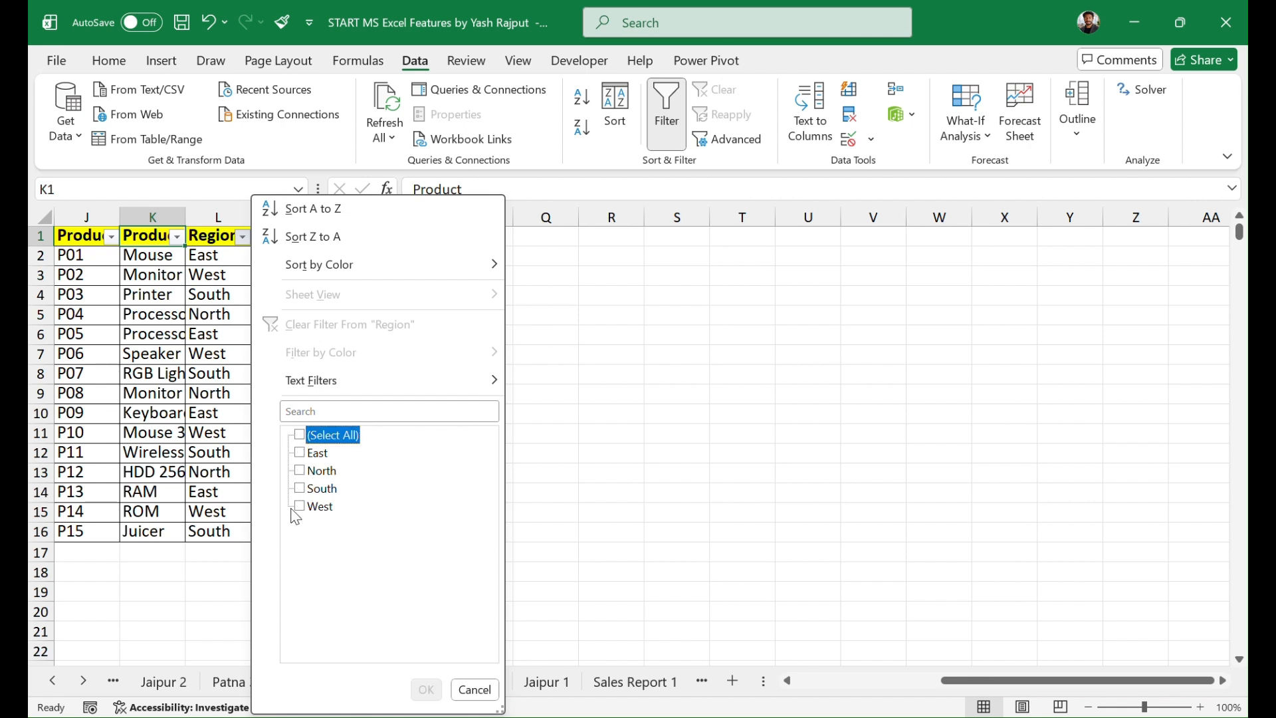
{"action": "left_click", "coordinate": [299, 454]}
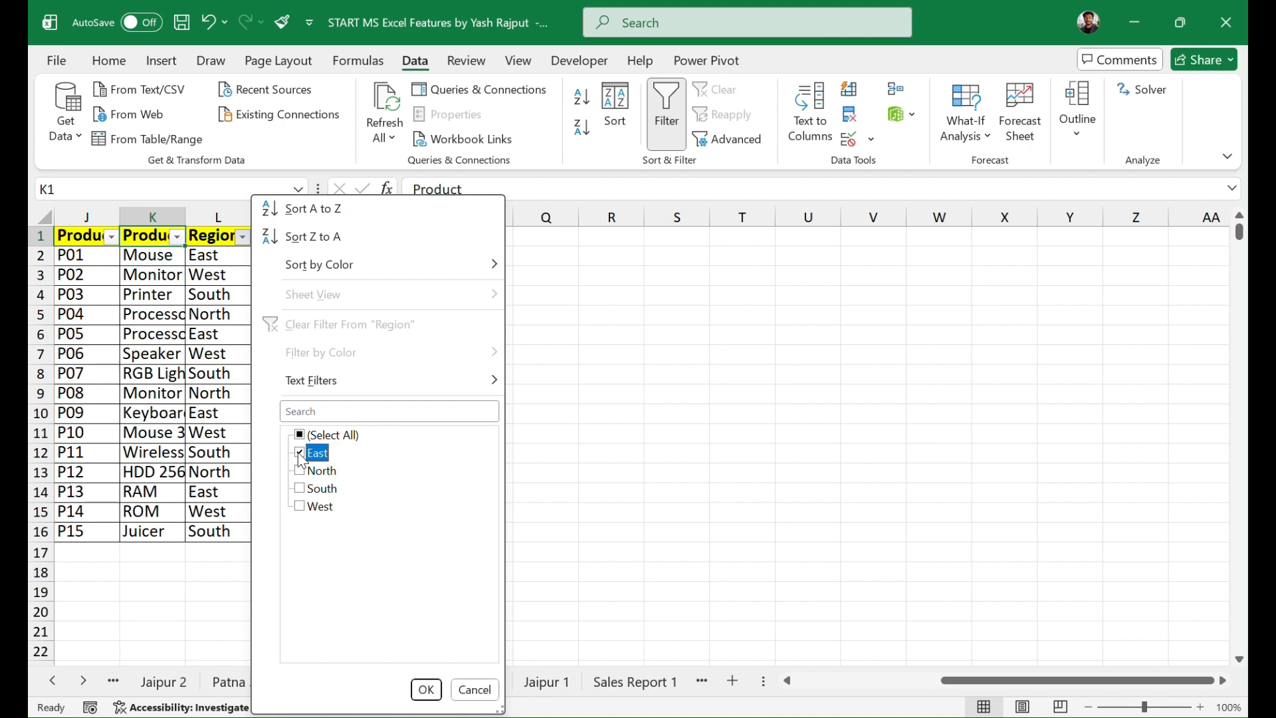
{"action": "left_click", "coordinate": [429, 692]}
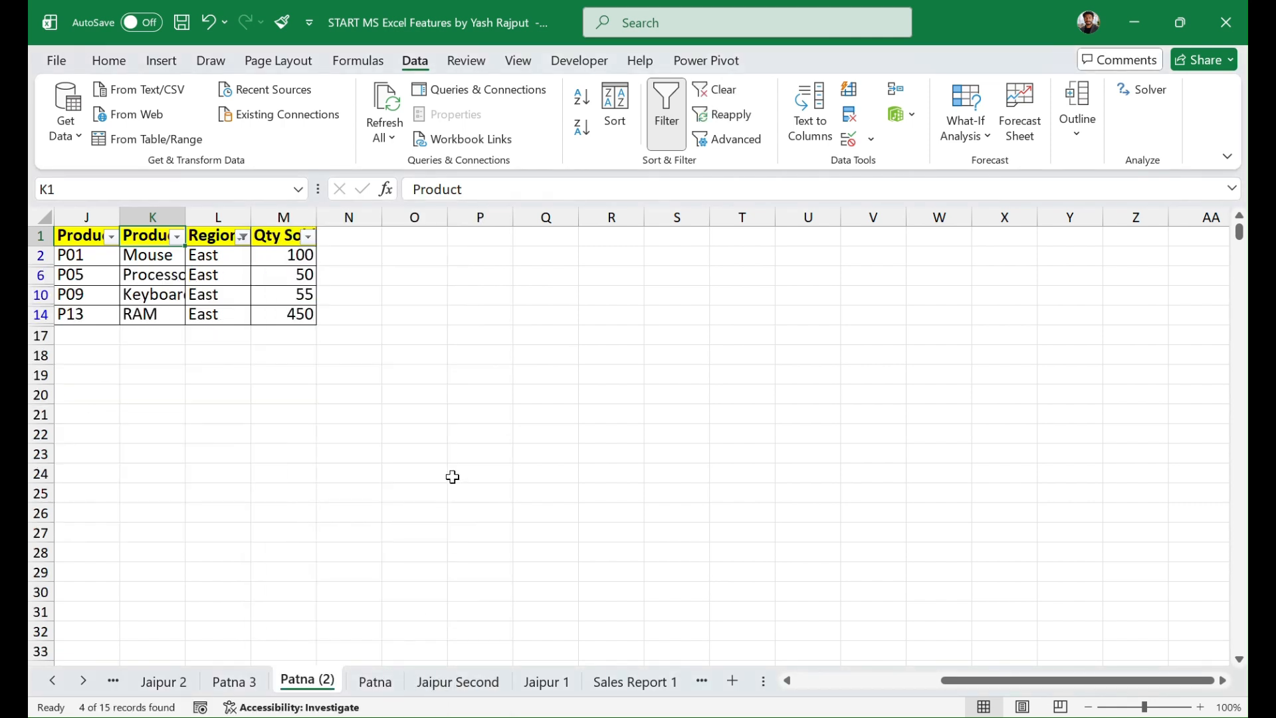
{"action": "left_click", "coordinate": [244, 238]}
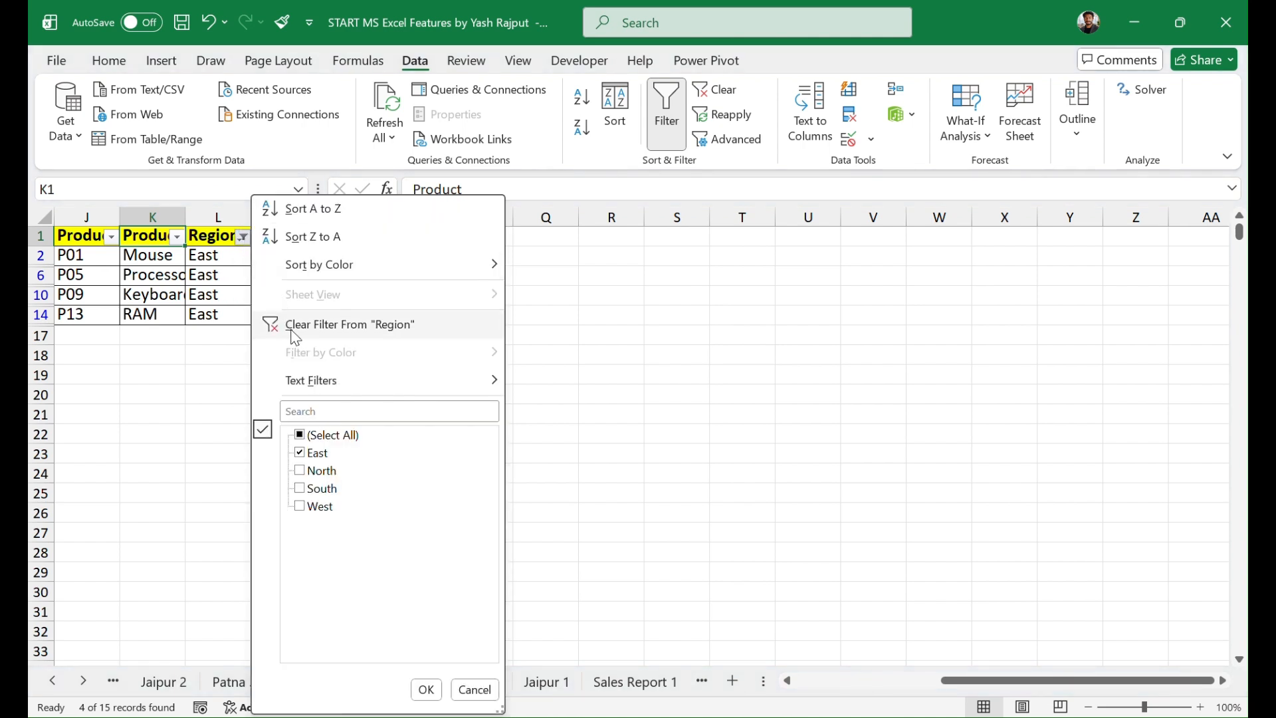
{"action": "left_click", "coordinate": [381, 329]}
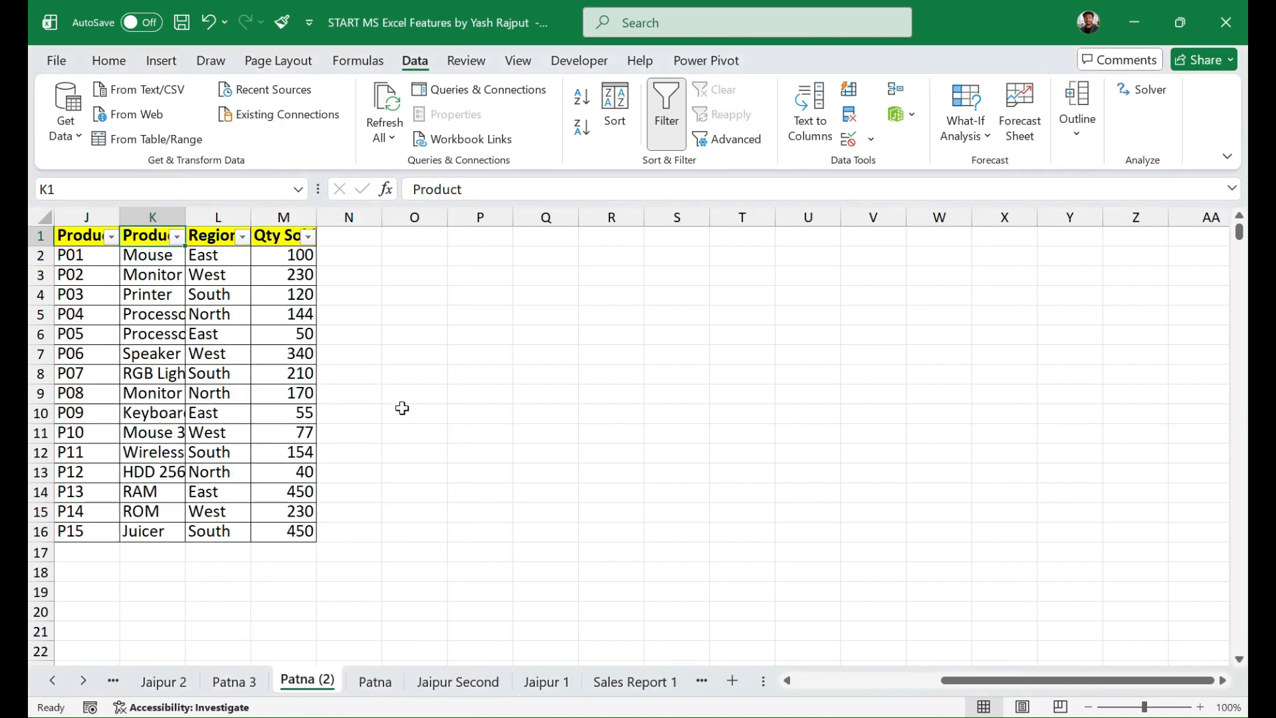
Step: Filter the Product ID column to show only P01, P02, P04, P06, P09 and P11
{"action": "left_click", "coordinate": [111, 238]}
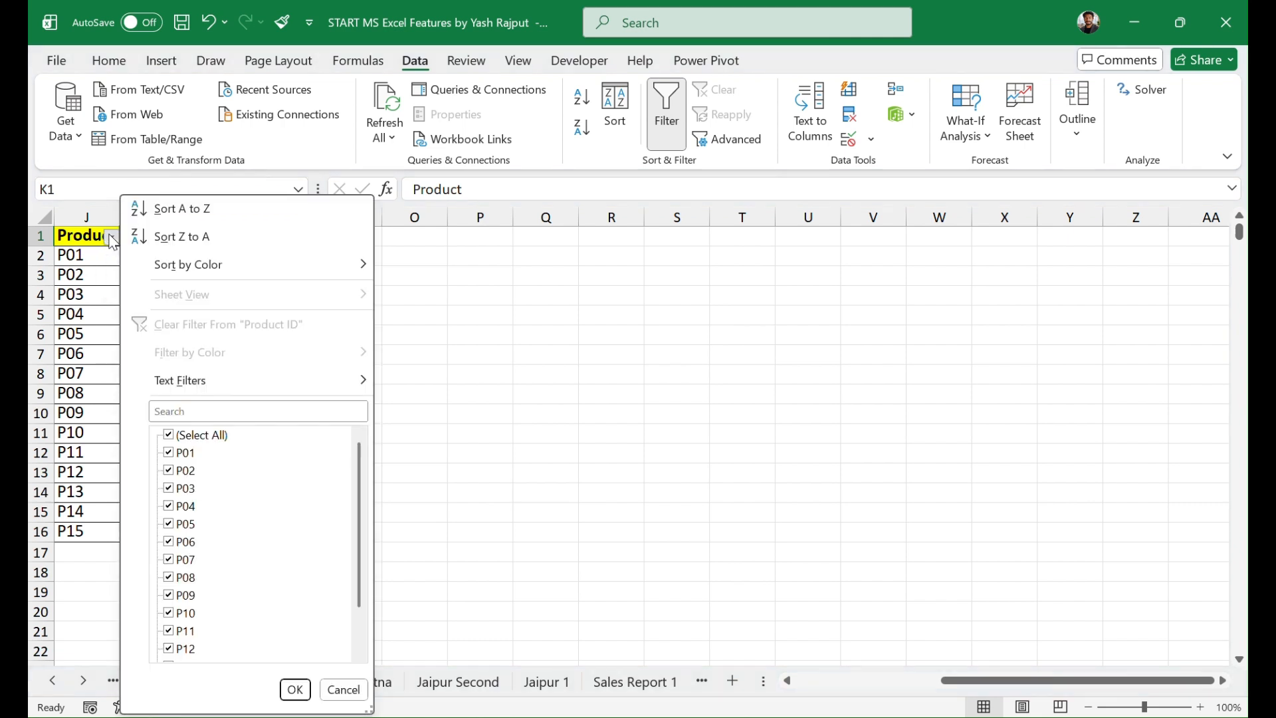
{"action": "left_click", "coordinate": [168, 440]}
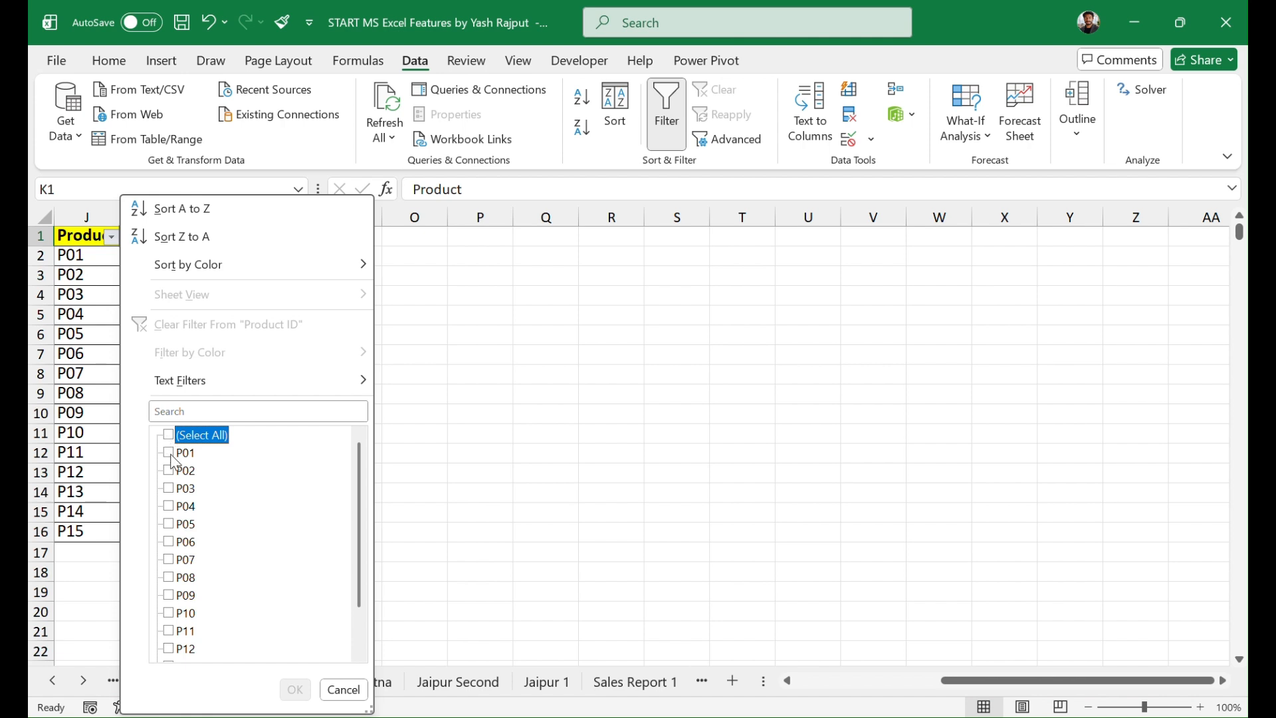
{"action": "left_click", "coordinate": [170, 456]}
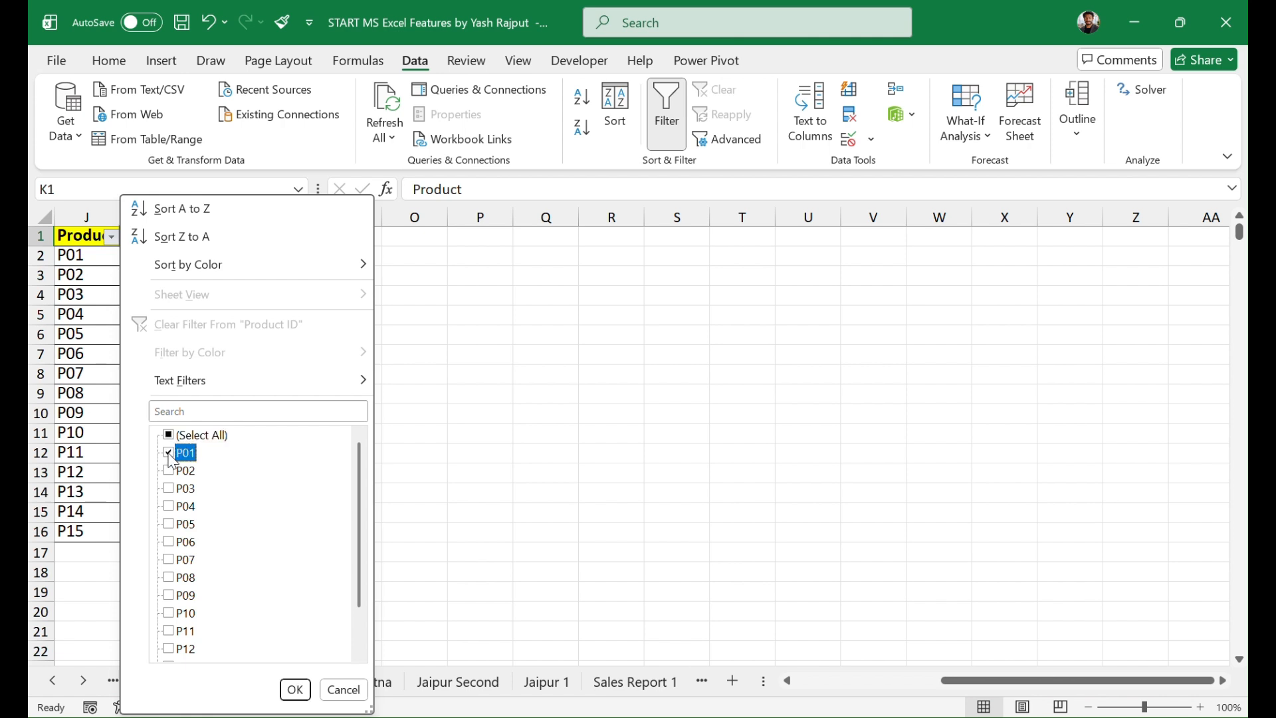
{"action": "left_click", "coordinate": [171, 476]}
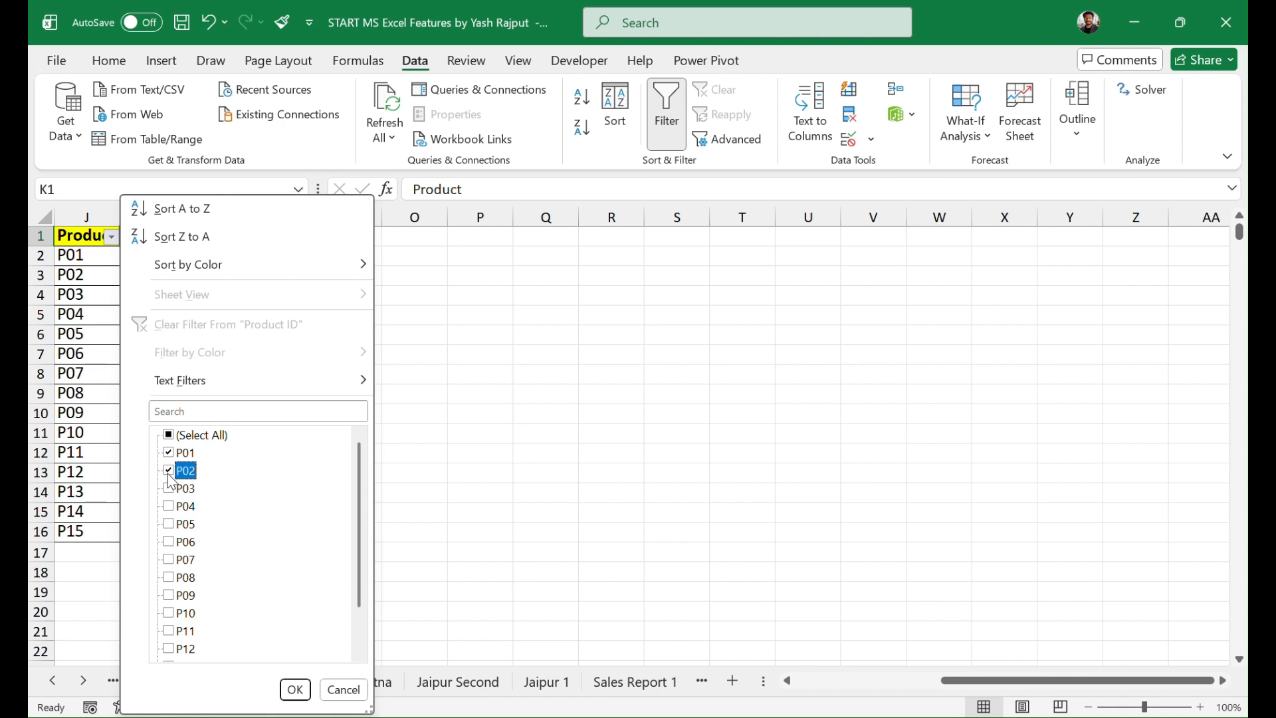
{"action": "left_click", "coordinate": [170, 513]}
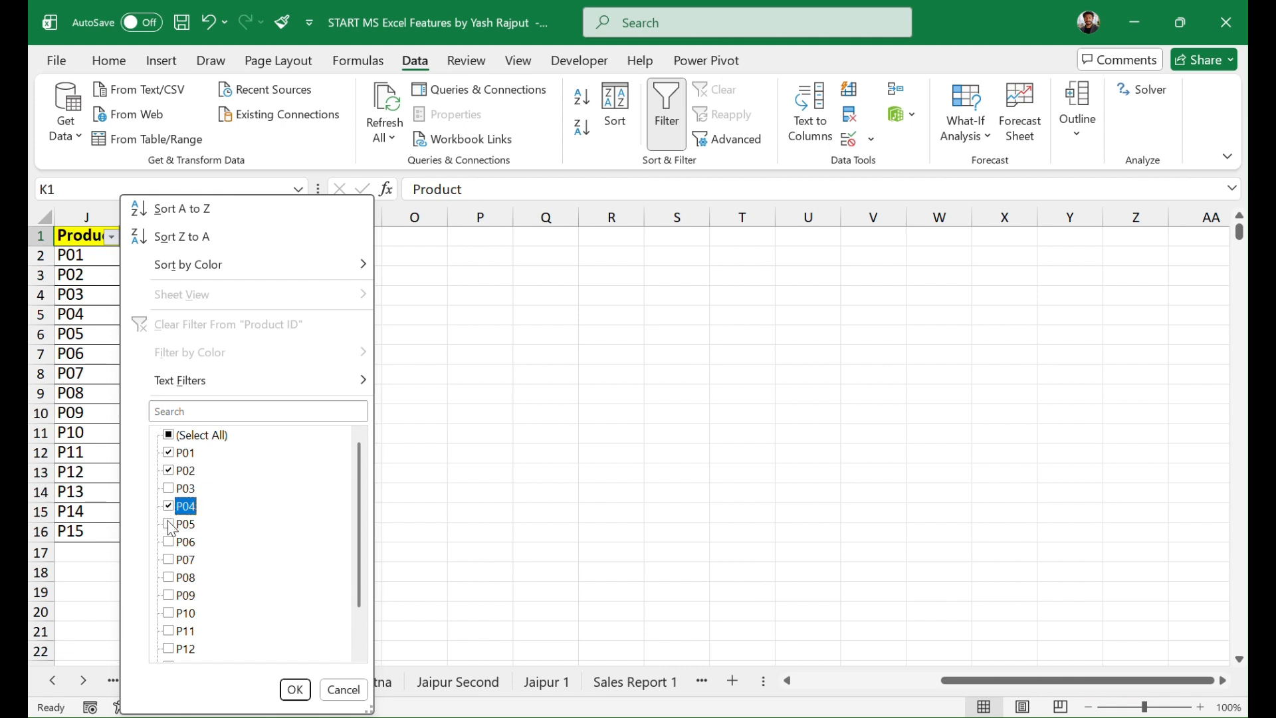
{"action": "left_click", "coordinate": [171, 544]}
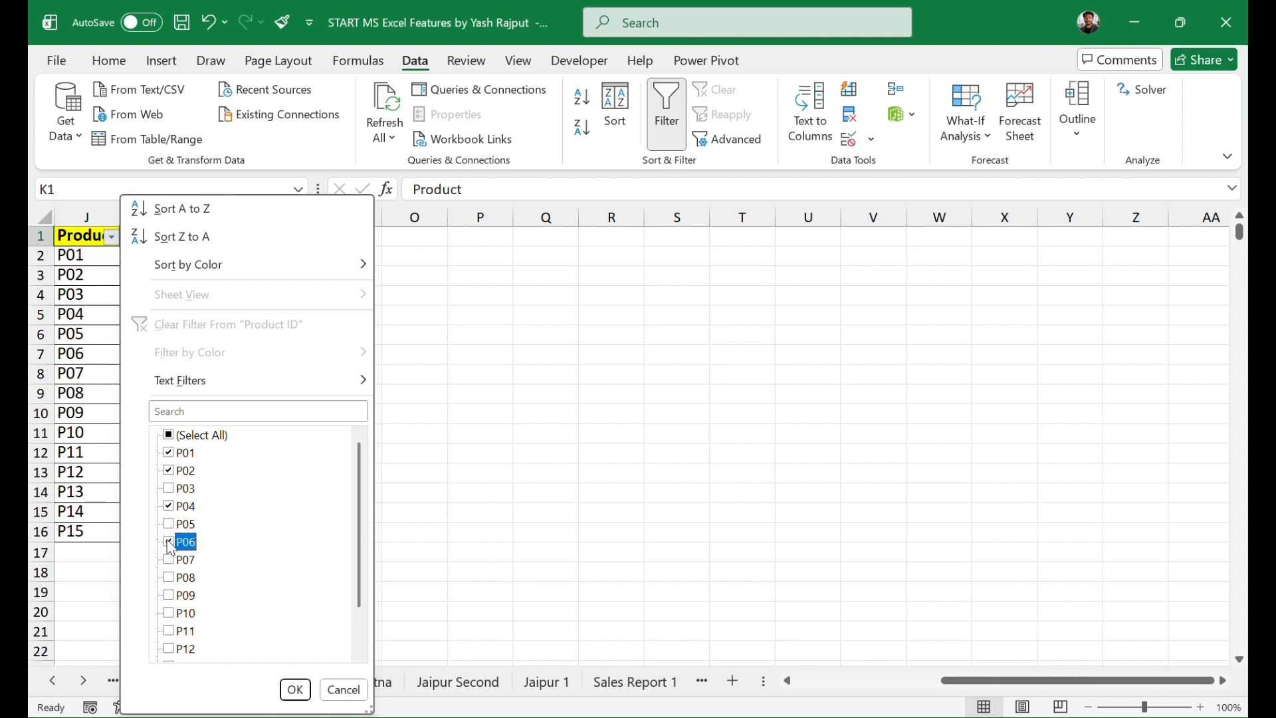
{"action": "left_click", "coordinate": [171, 597]}
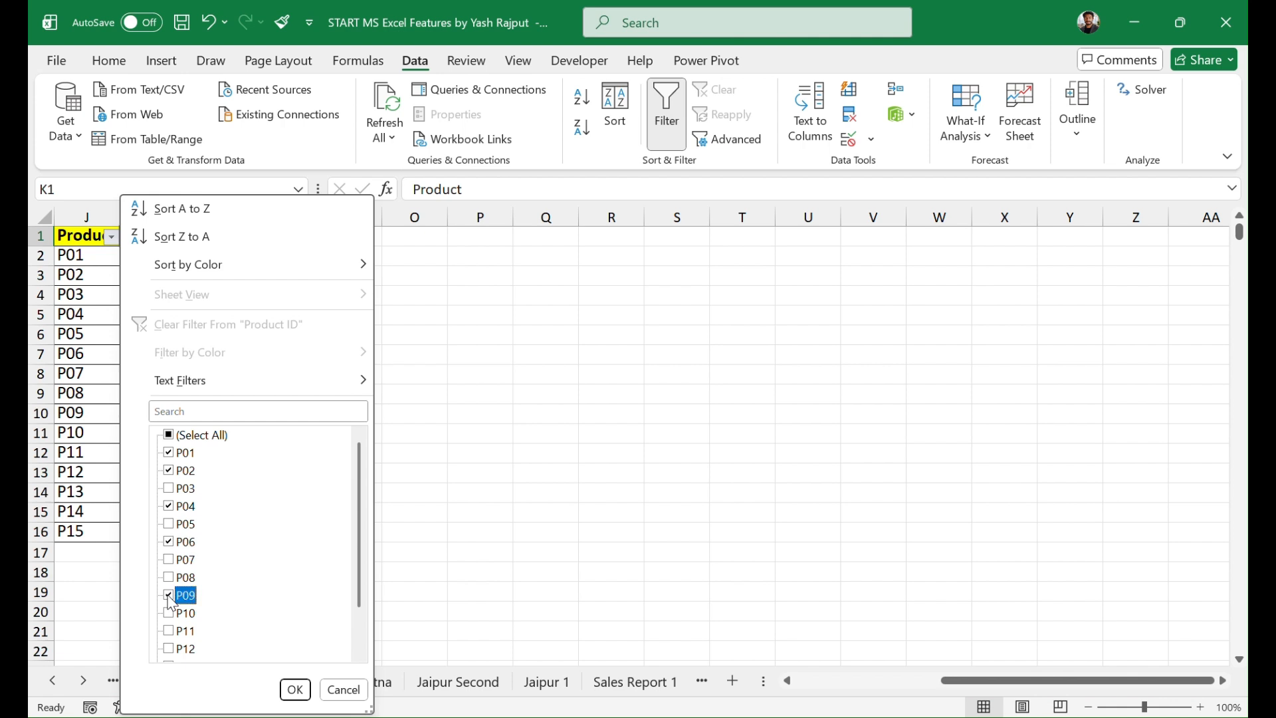
{"action": "left_click", "coordinate": [170, 633]}
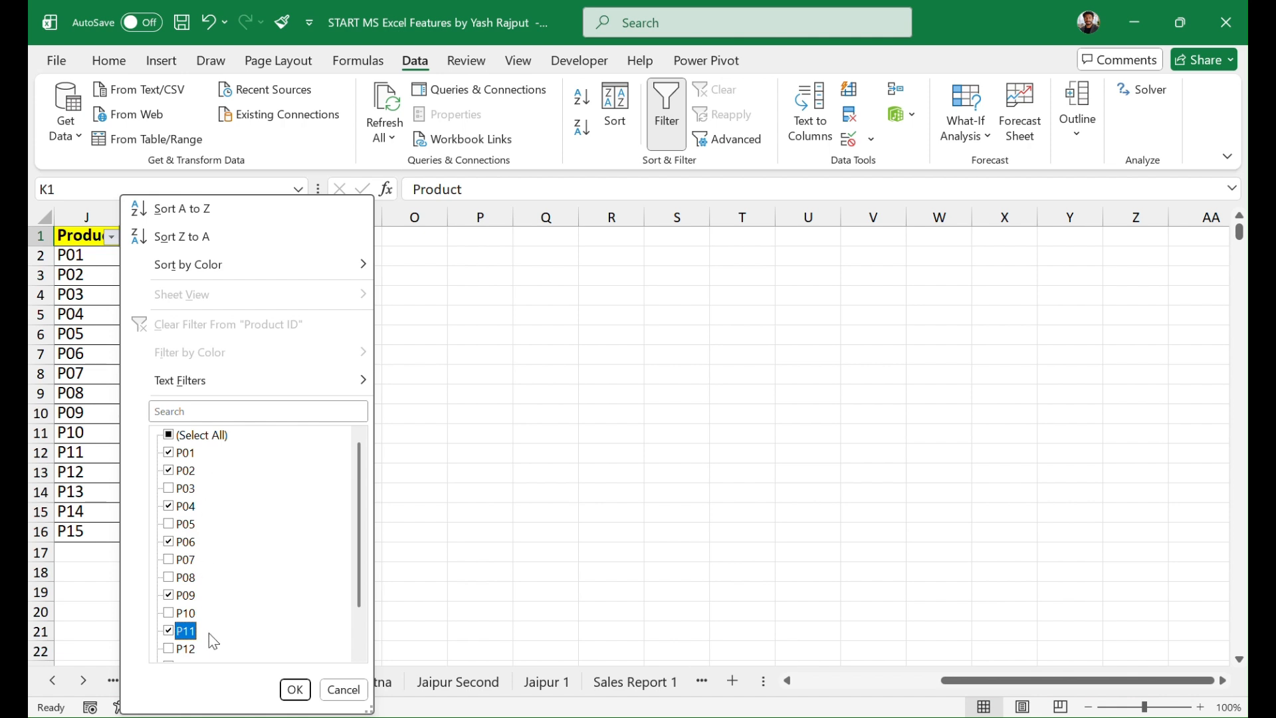
{"action": "left_click", "coordinate": [293, 689]}
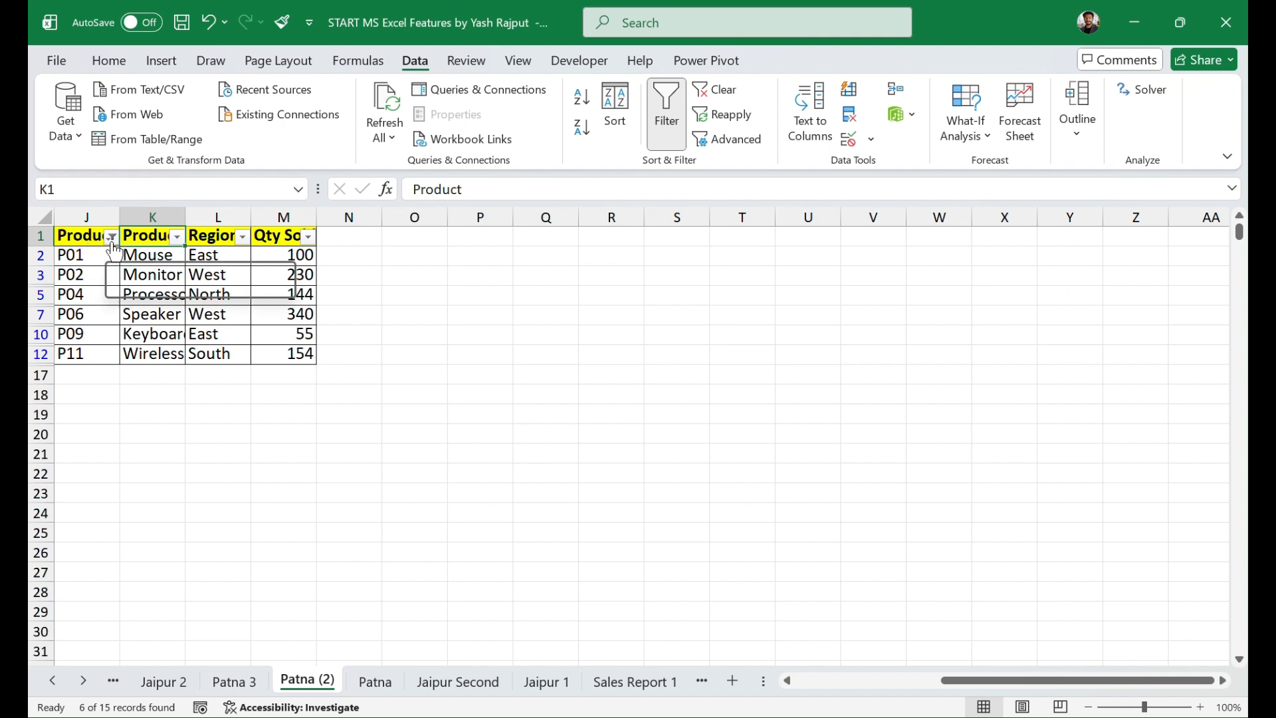
Step: Clear the filter from the Product ID column
{"action": "mouse_move", "coordinate": [113, 253]}
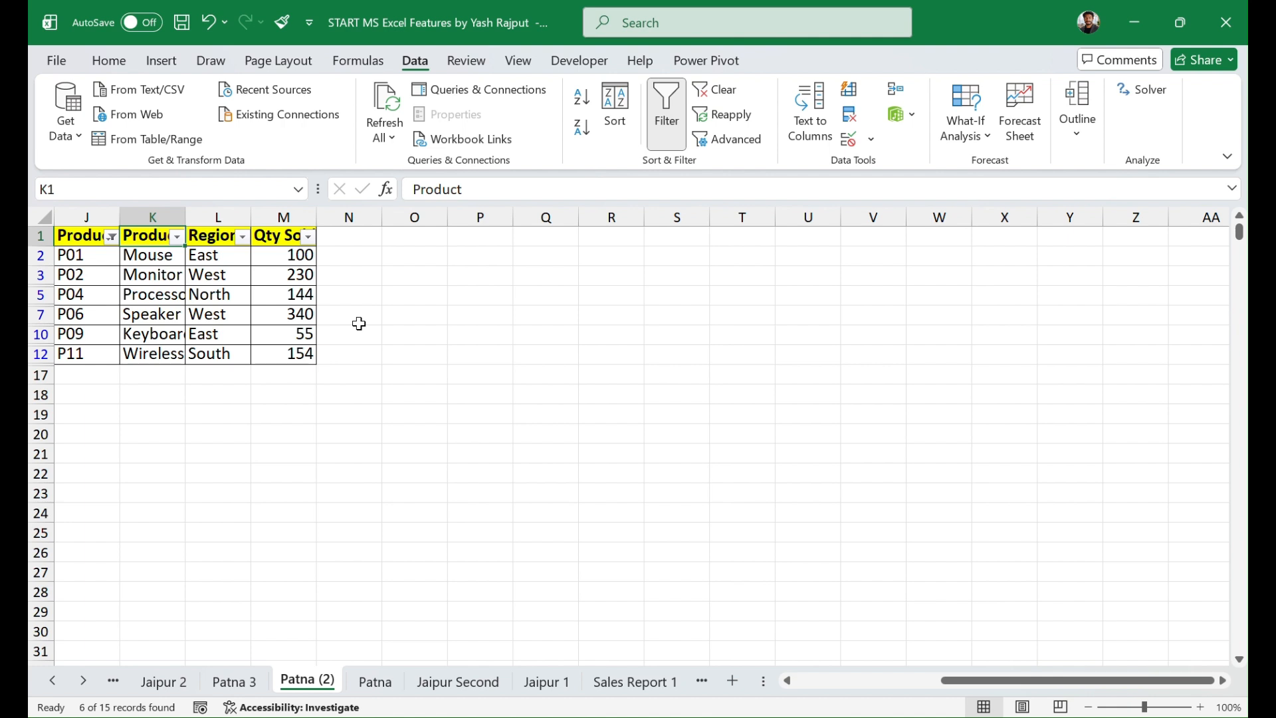
{"action": "left_click", "coordinate": [111, 237]}
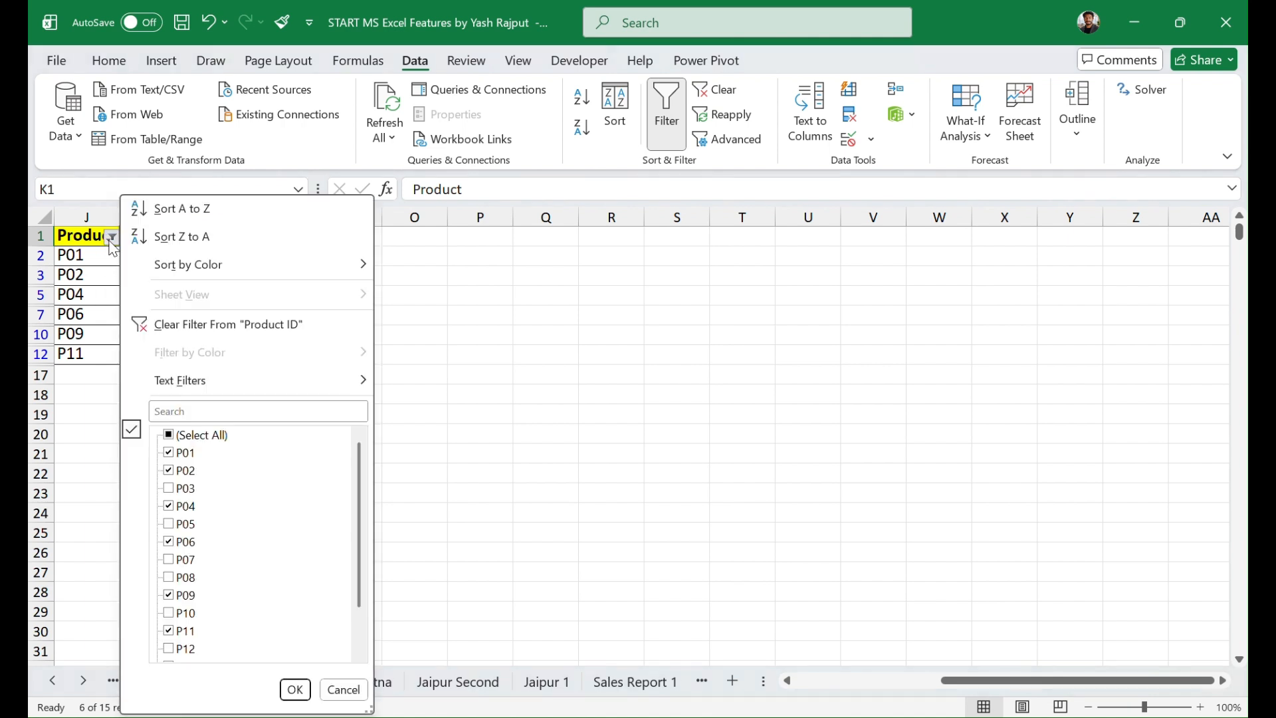
{"action": "left_click", "coordinate": [210, 333]}
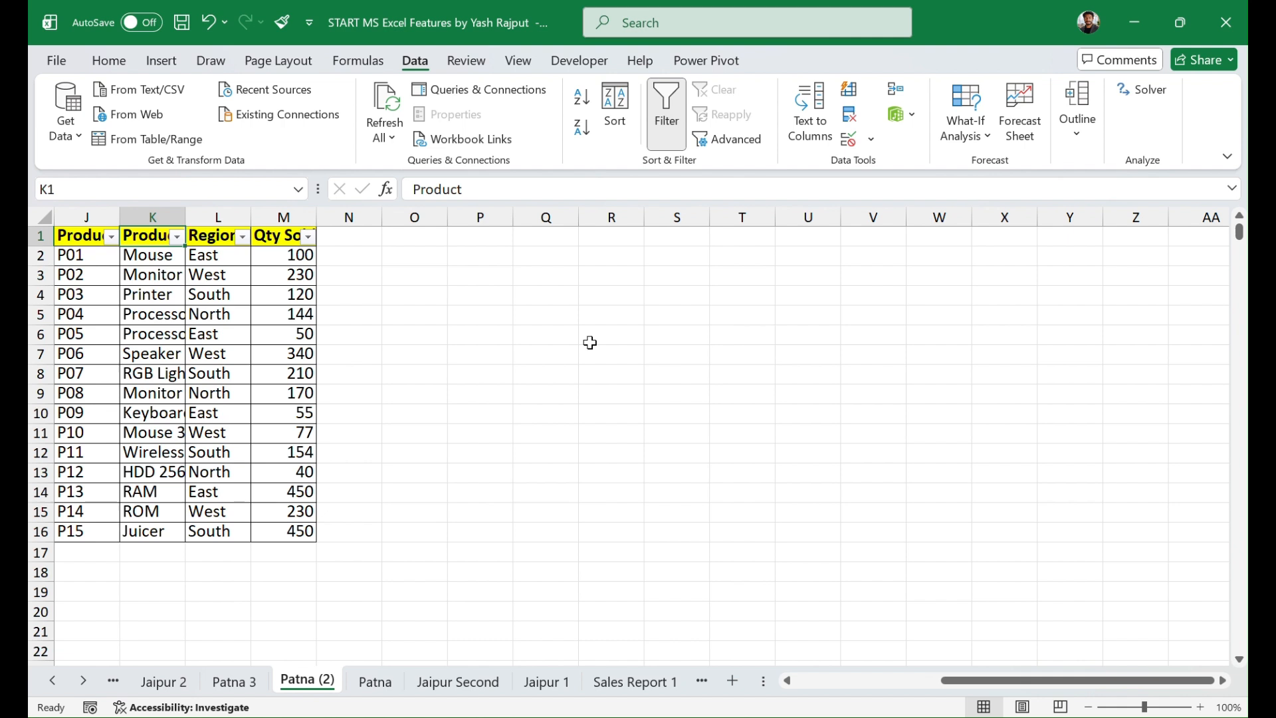
{"action": "left_click", "coordinate": [386, 322]}
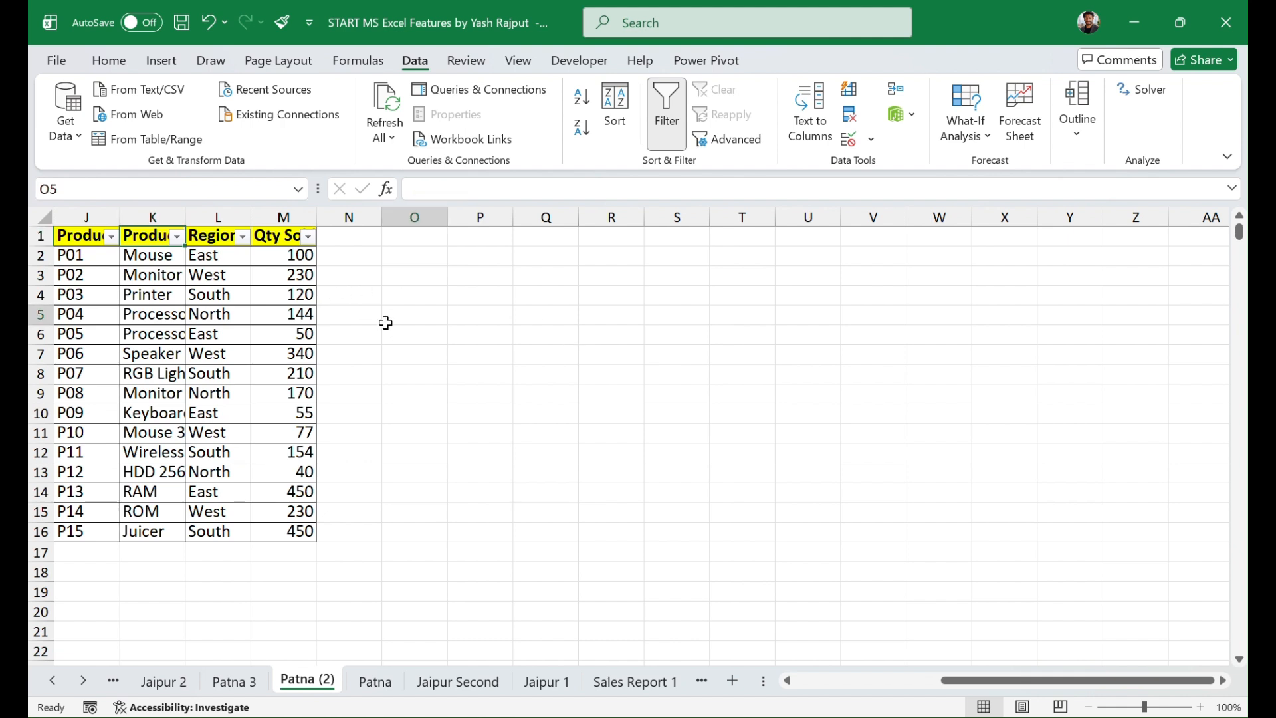
Step: Remove the filter controls from the header row of the table in J1:M16 and add them back
{"action": "left_click", "coordinate": [207, 237]}
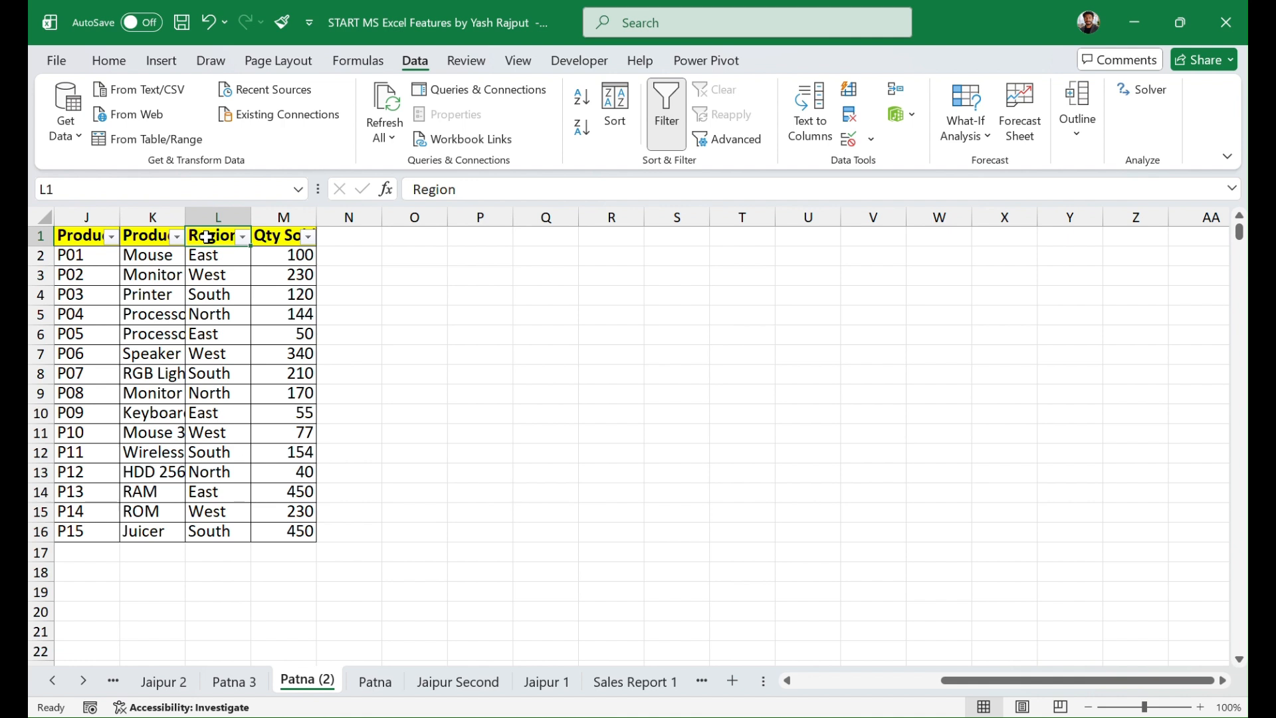
{"action": "left_click", "coordinate": [667, 122]}
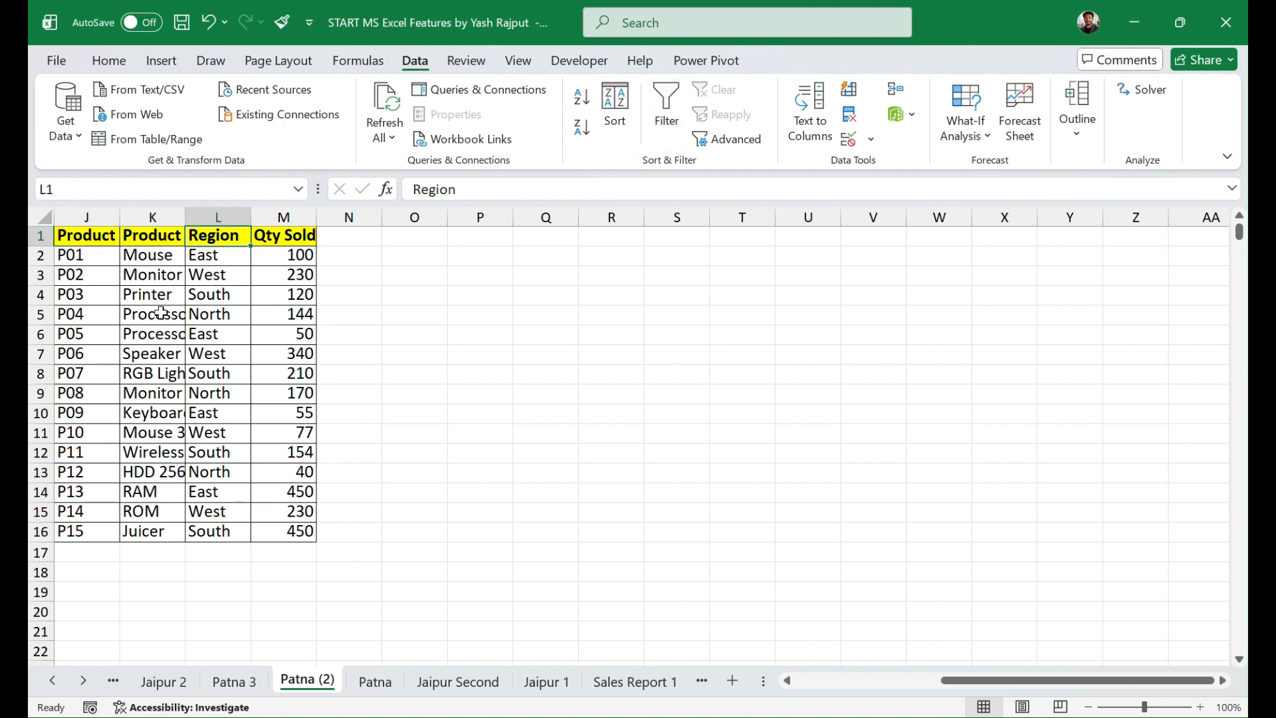
{"action": "left_click", "coordinate": [160, 235]}
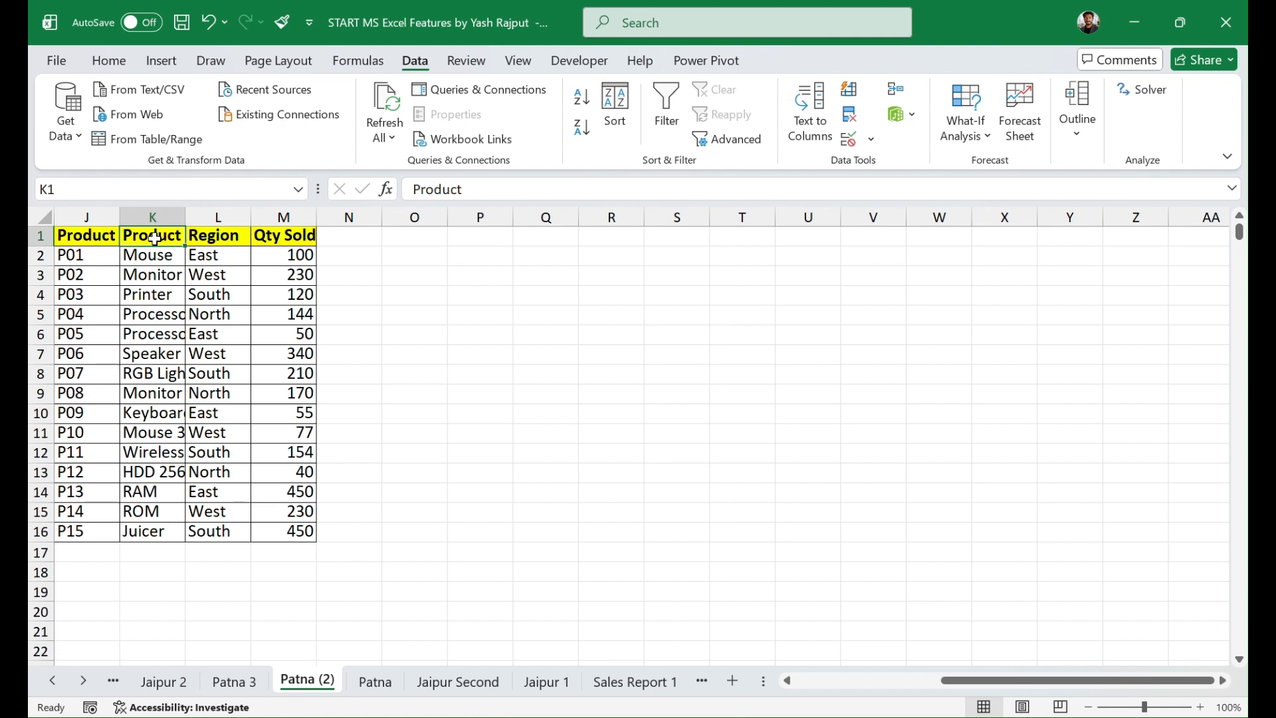
{"action": "key", "text": "ctrl+shift+l"}
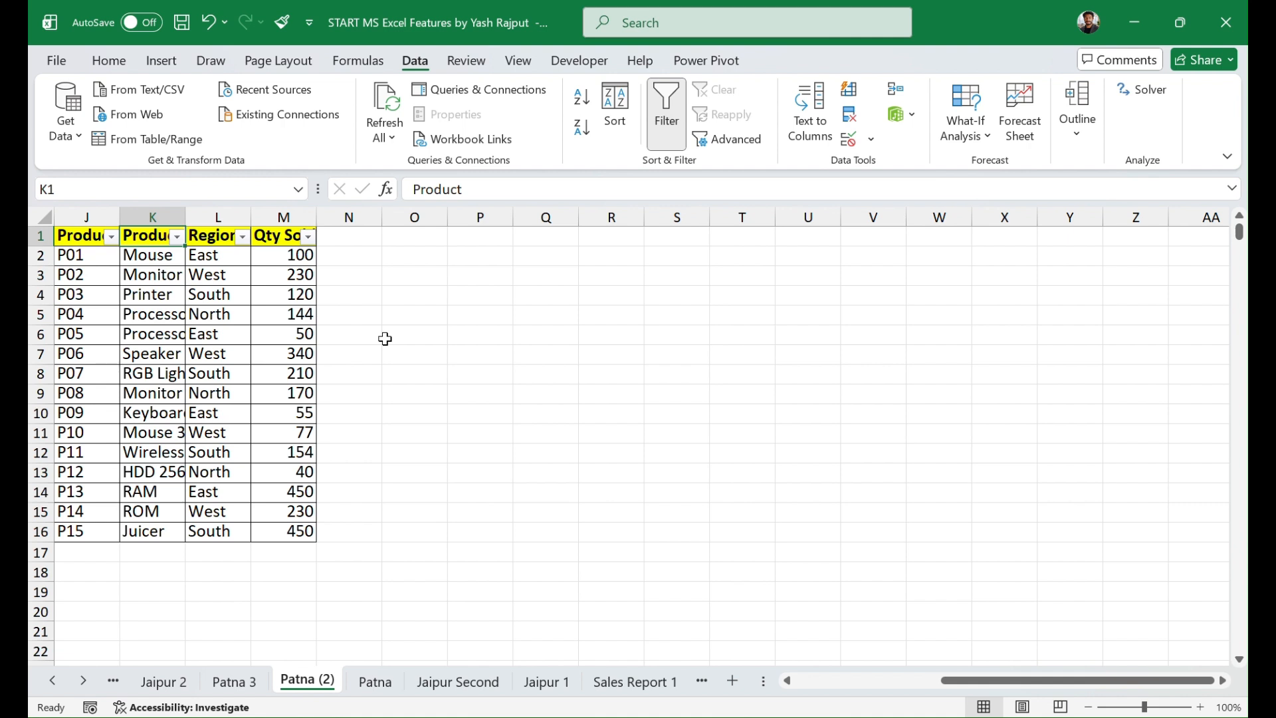
{"action": "left_click", "coordinate": [308, 237]}
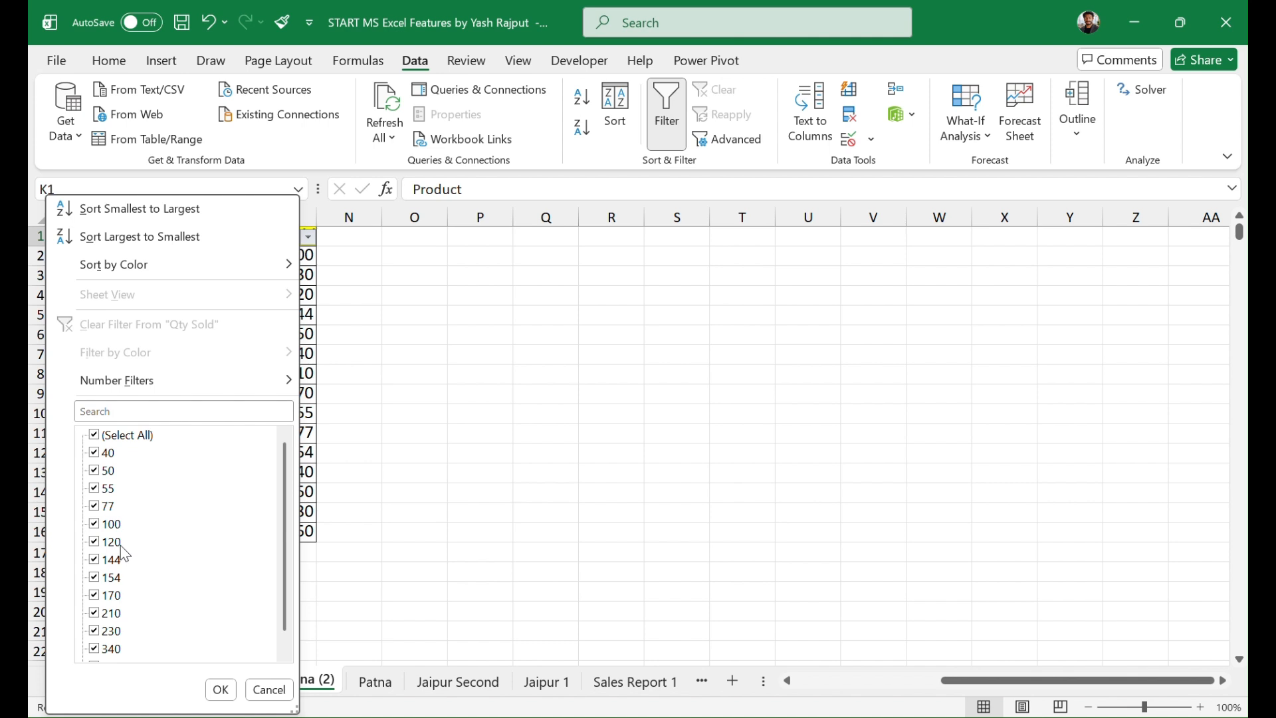
{"action": "scroll", "coordinate": [136, 545], "scroll_direction": "down", "scroll_amount": 1}
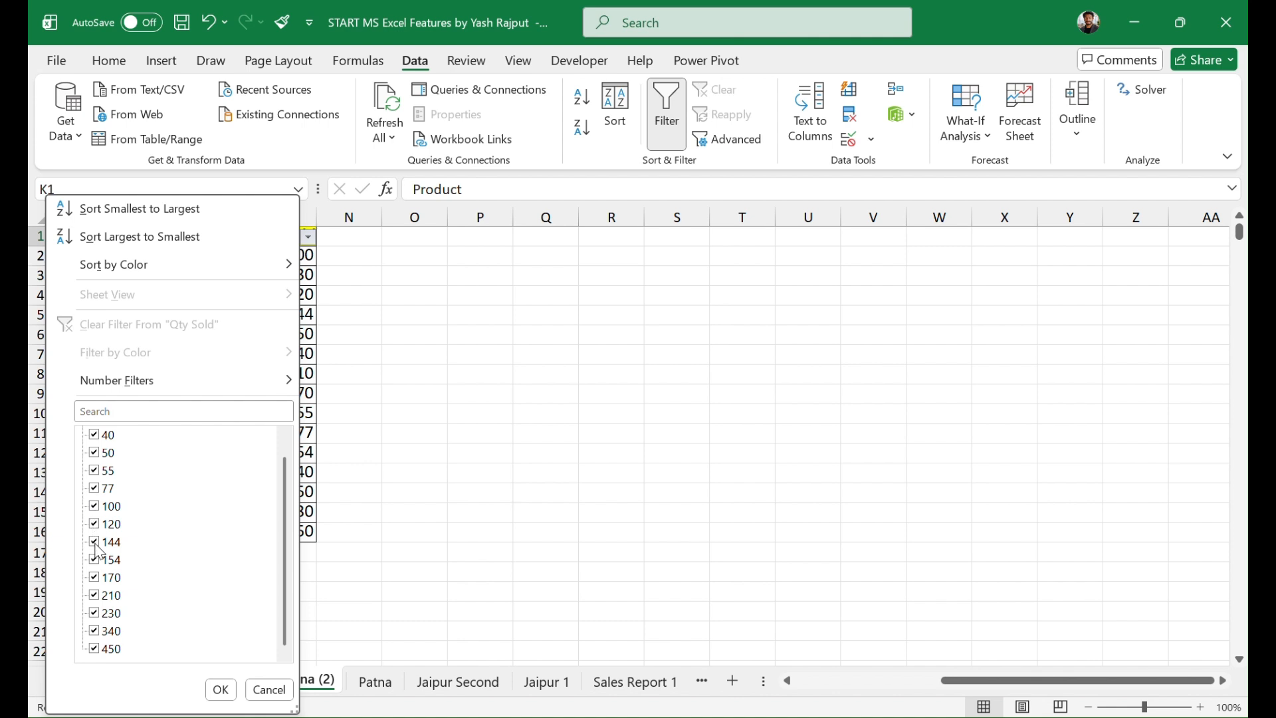
{"action": "left_click", "coordinate": [93, 595]}
{"action": "left_click", "coordinate": [269, 689]}
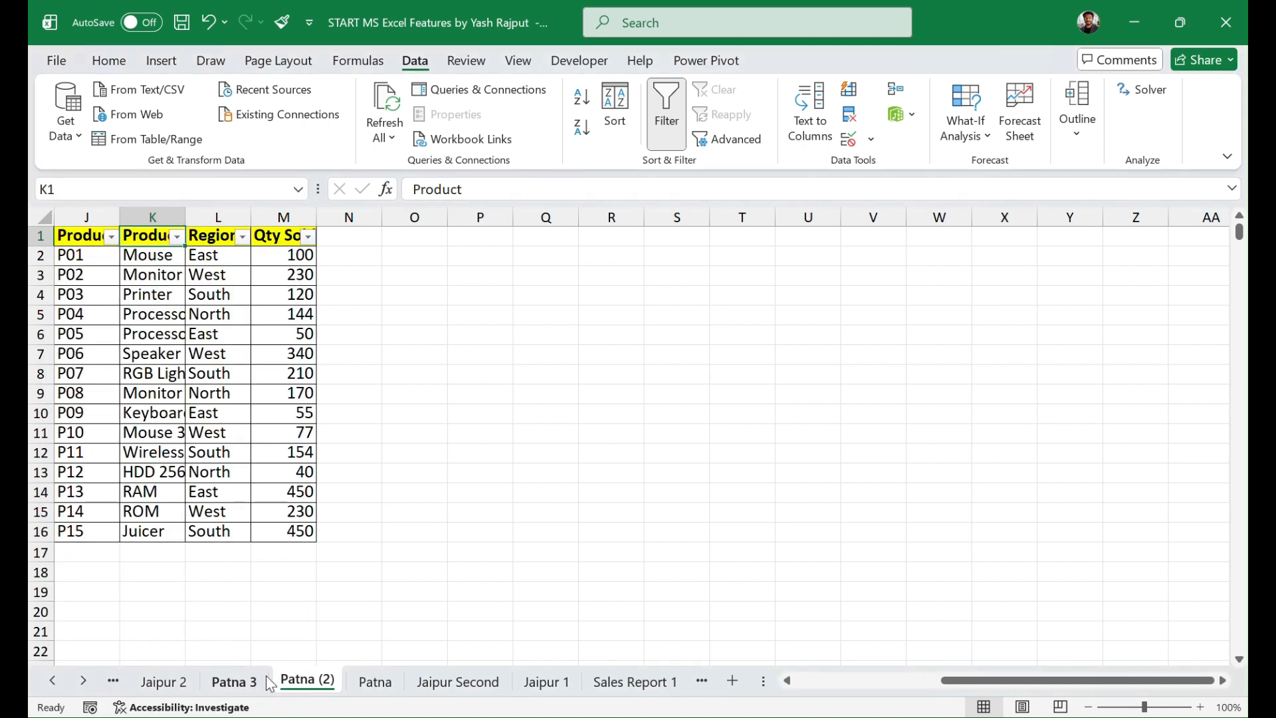
Step: Apply a number filter to the Qty Sold column that shows only values greater than 100
{"action": "left_click", "coordinate": [310, 237]}
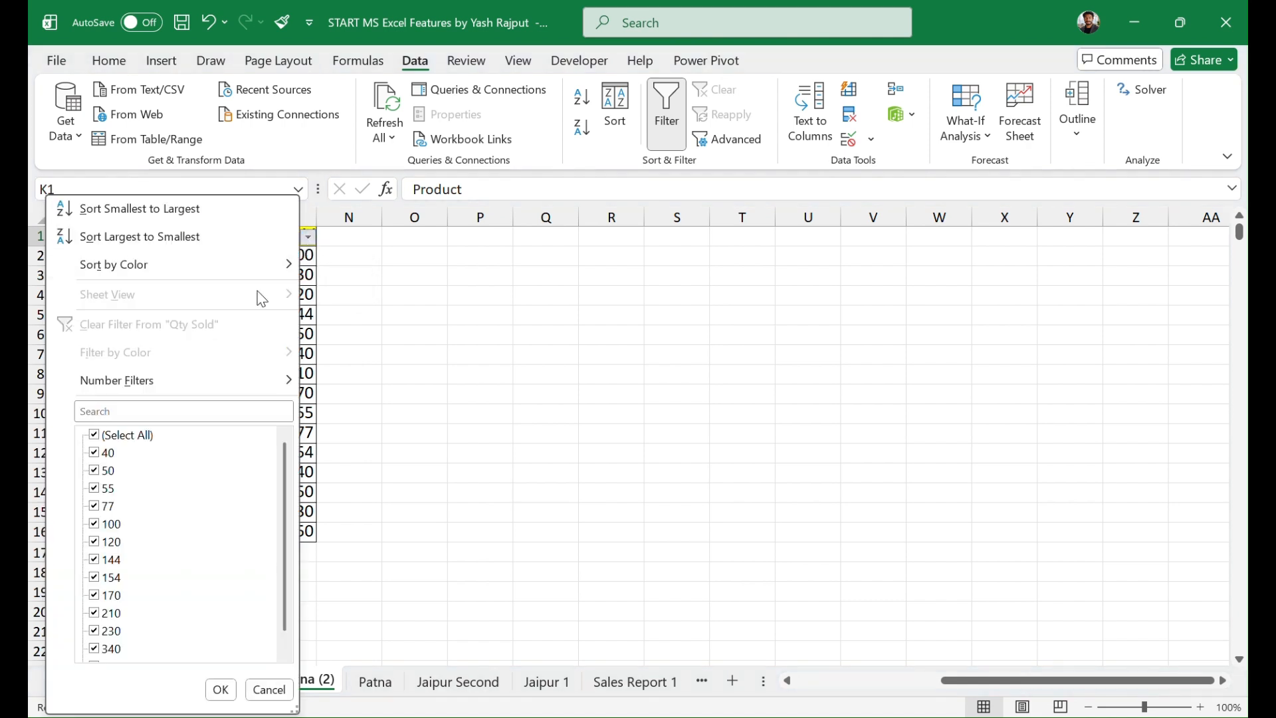
{"action": "mouse_move", "coordinate": [151, 386]}
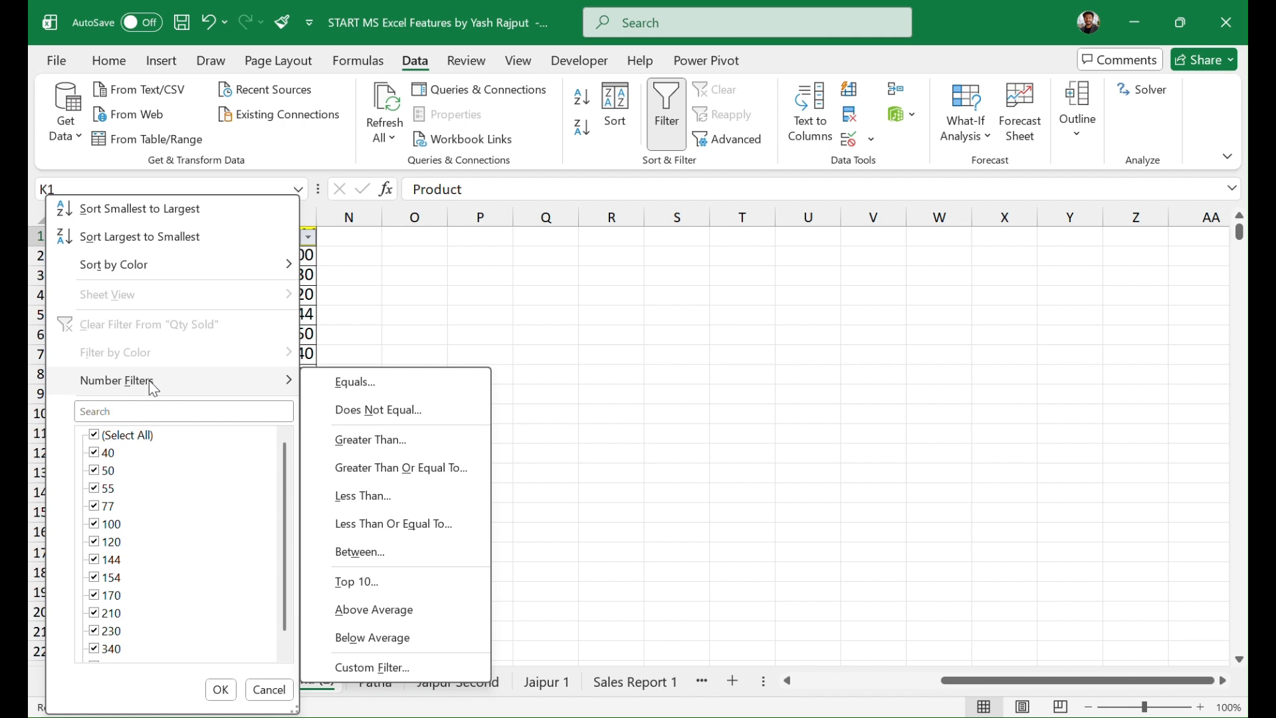
{"action": "left_click", "coordinate": [361, 440]}
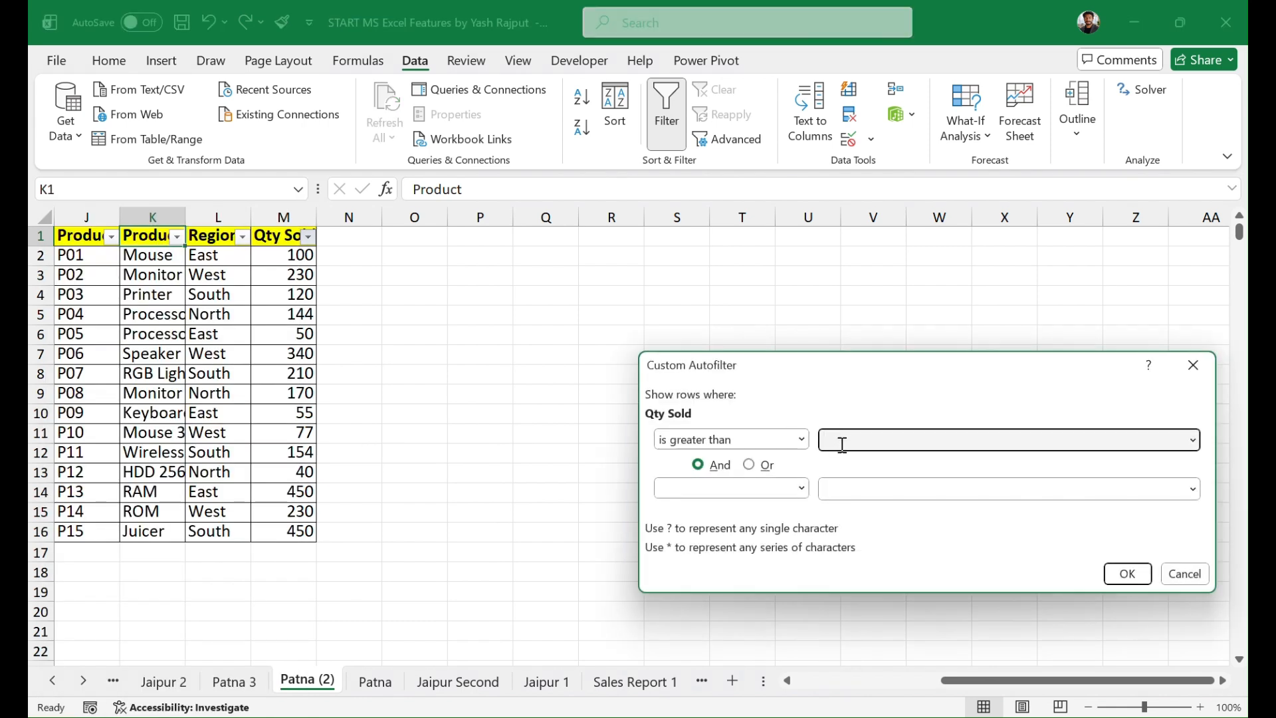
{"action": "type", "text": "100"}
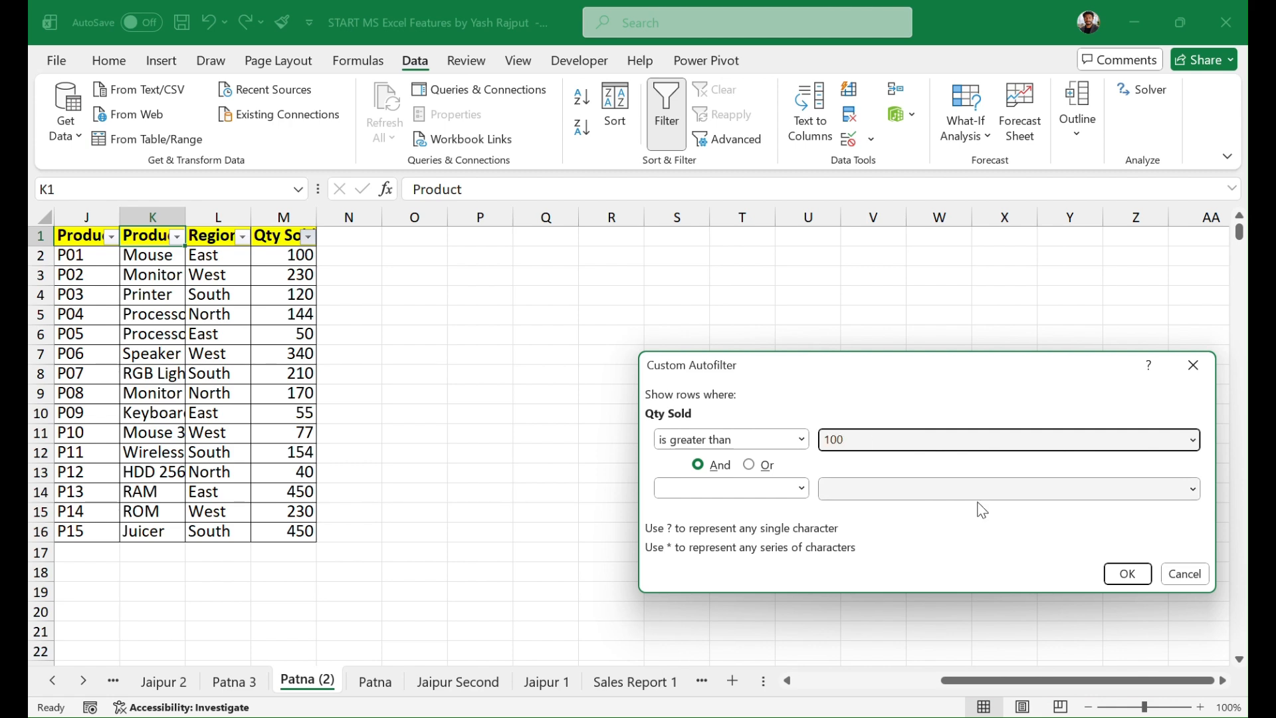
{"action": "left_click", "coordinate": [1128, 575]}
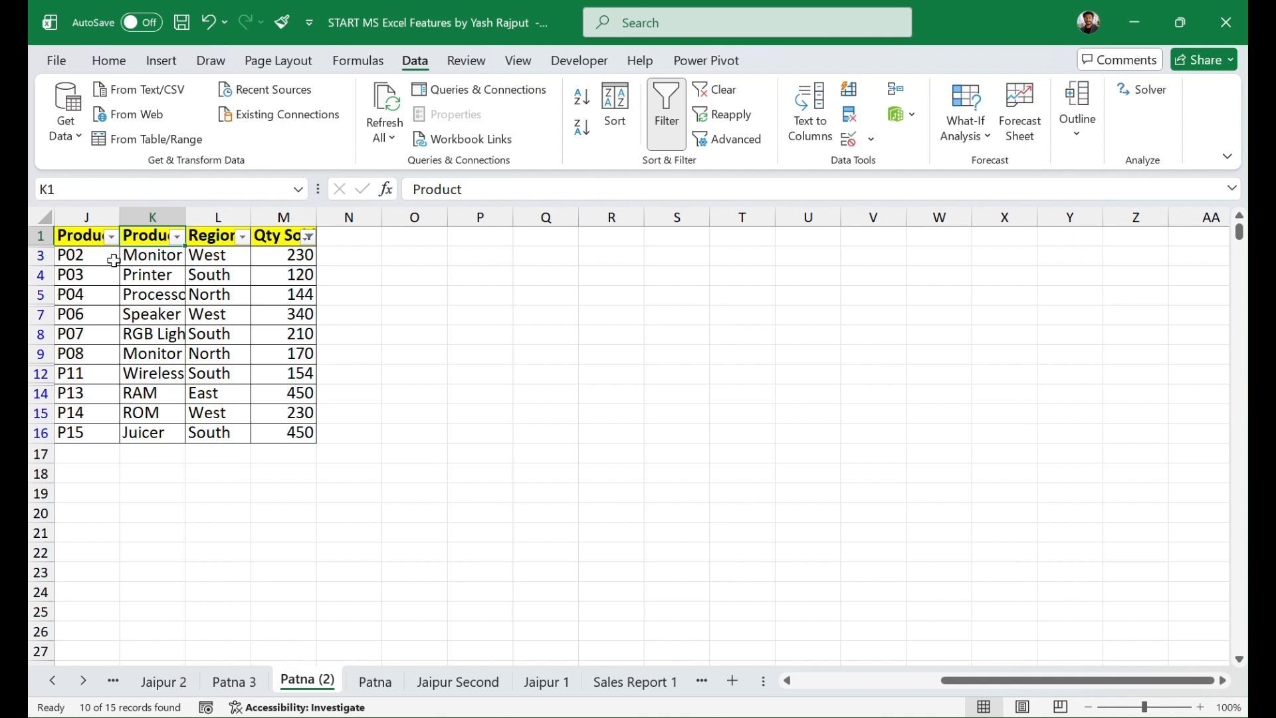
Step: Apply a Top 10 number filter to the Qty Sold column that shows the top 10 items
{"action": "left_click", "coordinate": [309, 240]}
{"action": "mouse_move", "coordinate": [208, 388]}
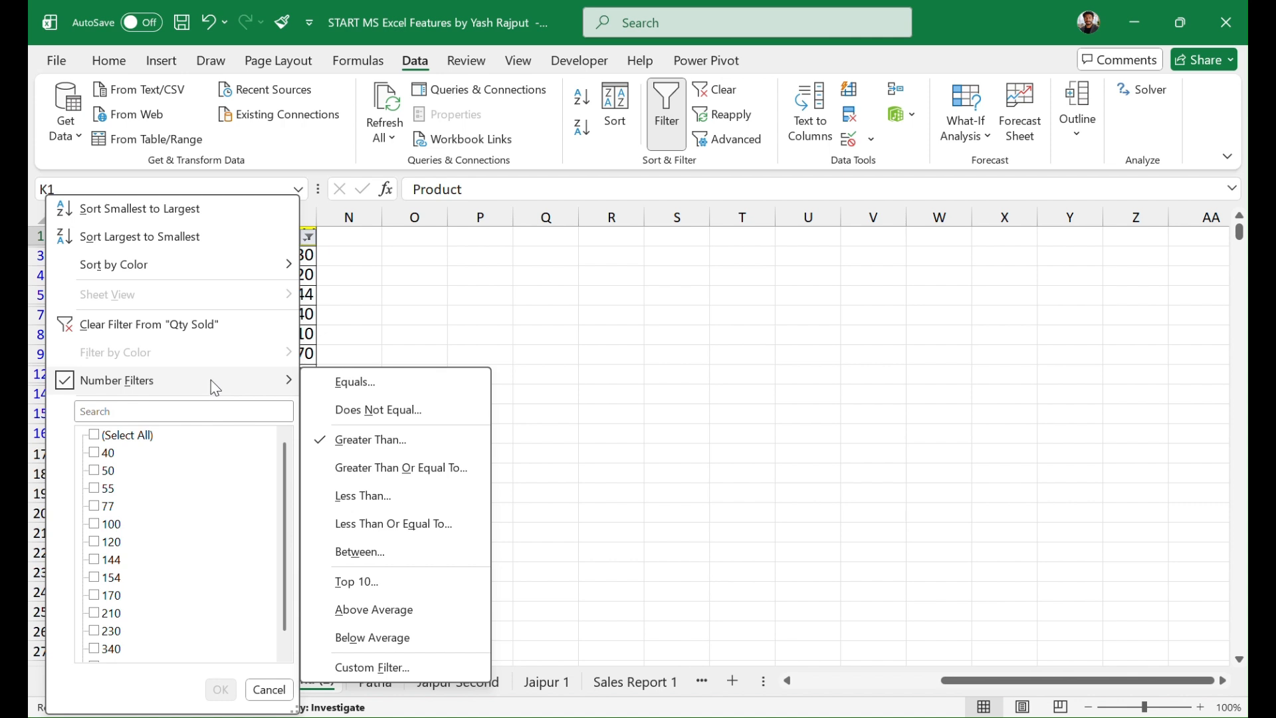
{"action": "left_click", "coordinate": [368, 588]}
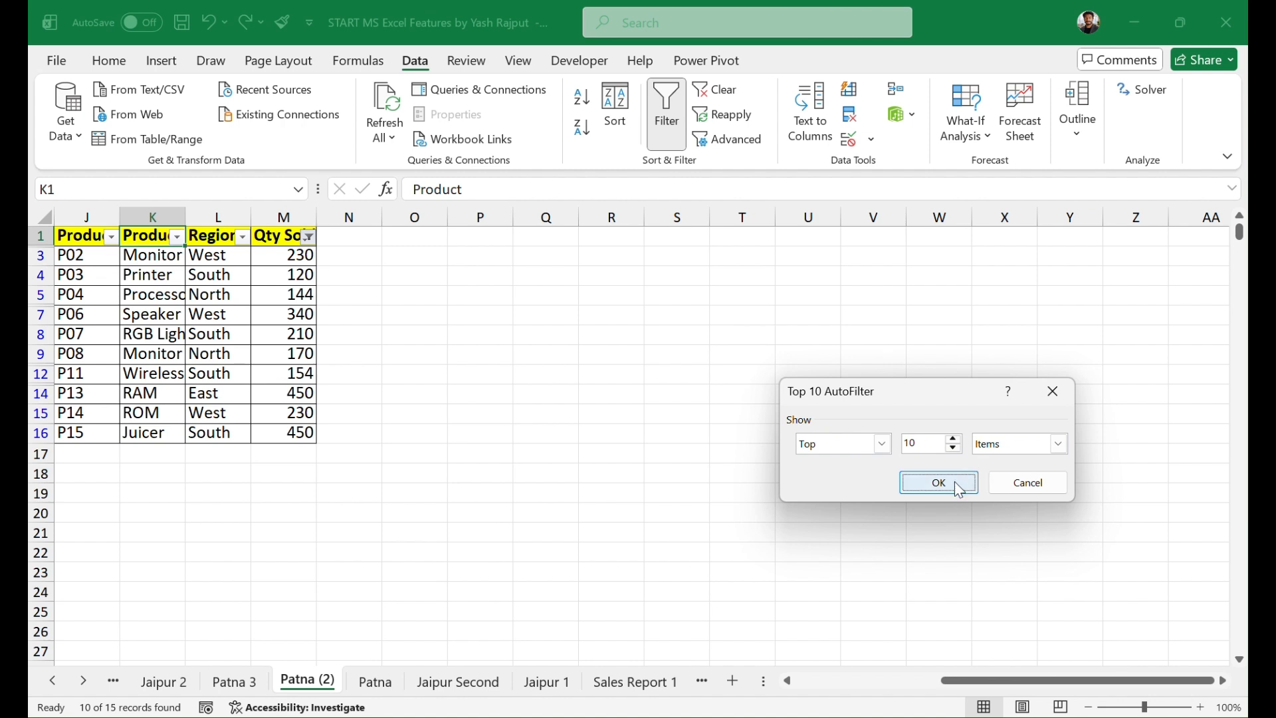
{"action": "left_click", "coordinate": [1059, 444]}
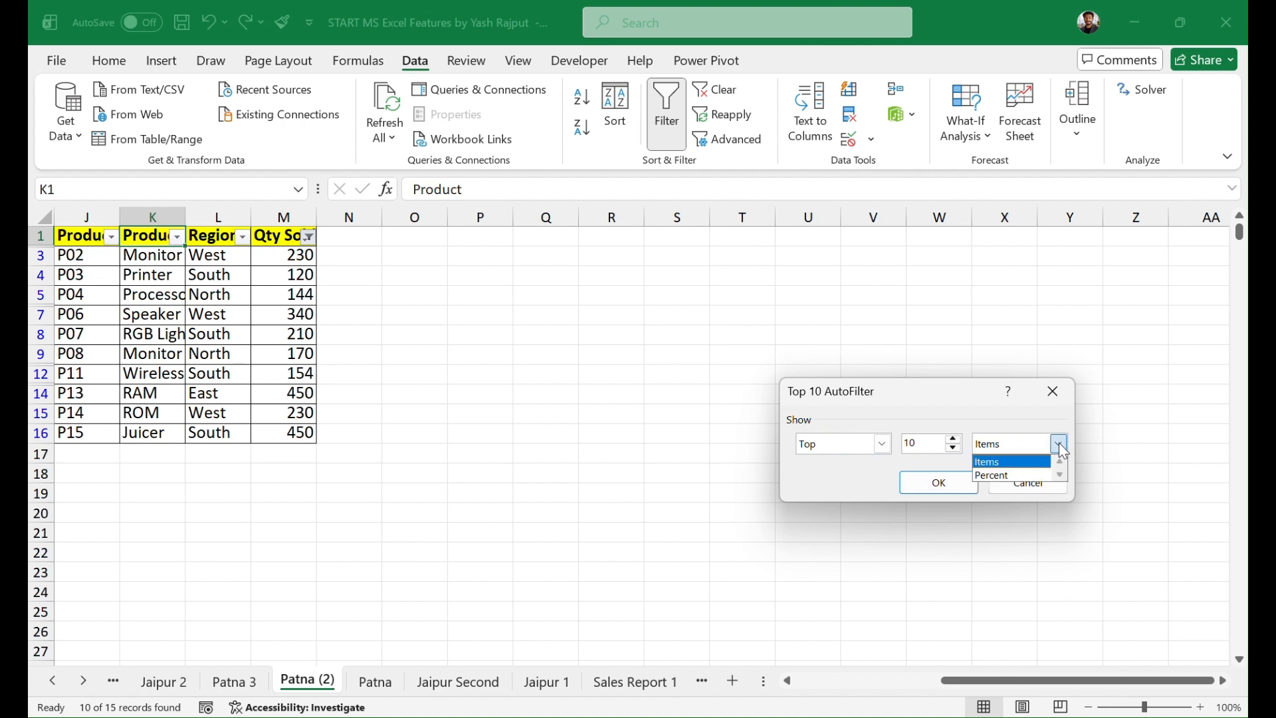
{"action": "left_click", "coordinate": [1018, 465]}
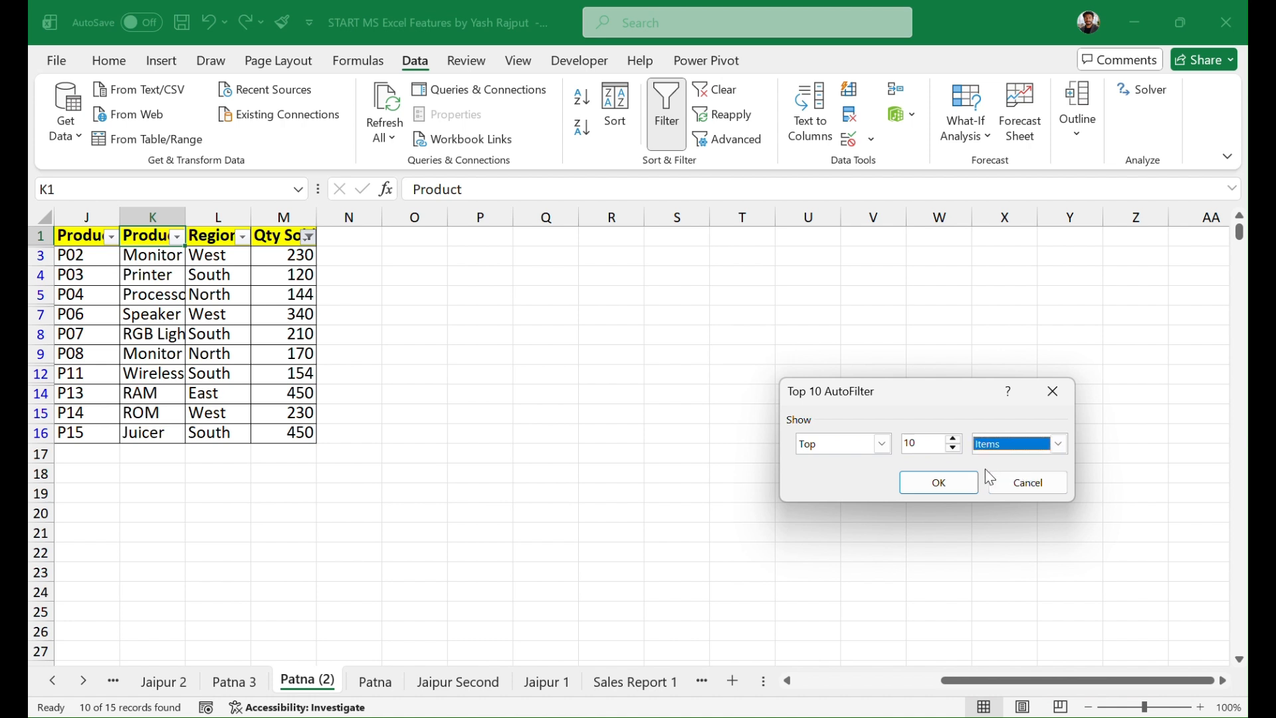
{"action": "left_click", "coordinate": [939, 483]}
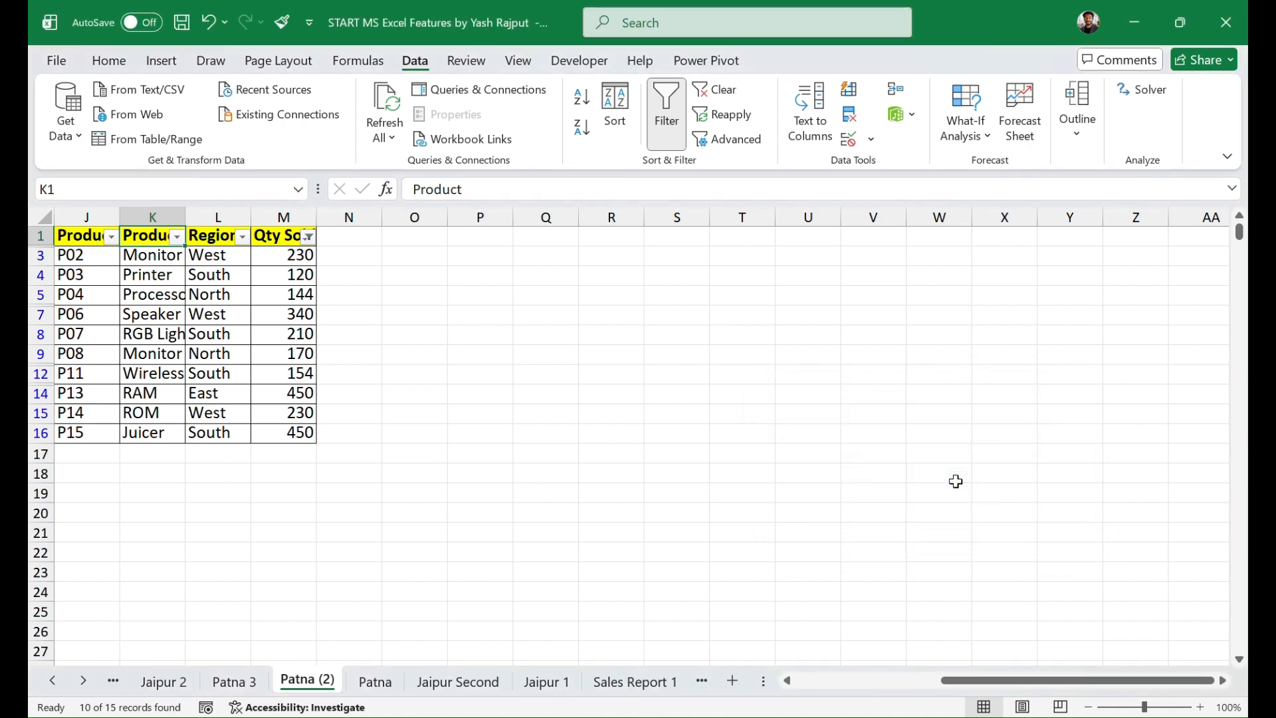
Step: Replace the Qty Sold filter with a number filter that shows only values less than 100
{"action": "left_click", "coordinate": [309, 238]}
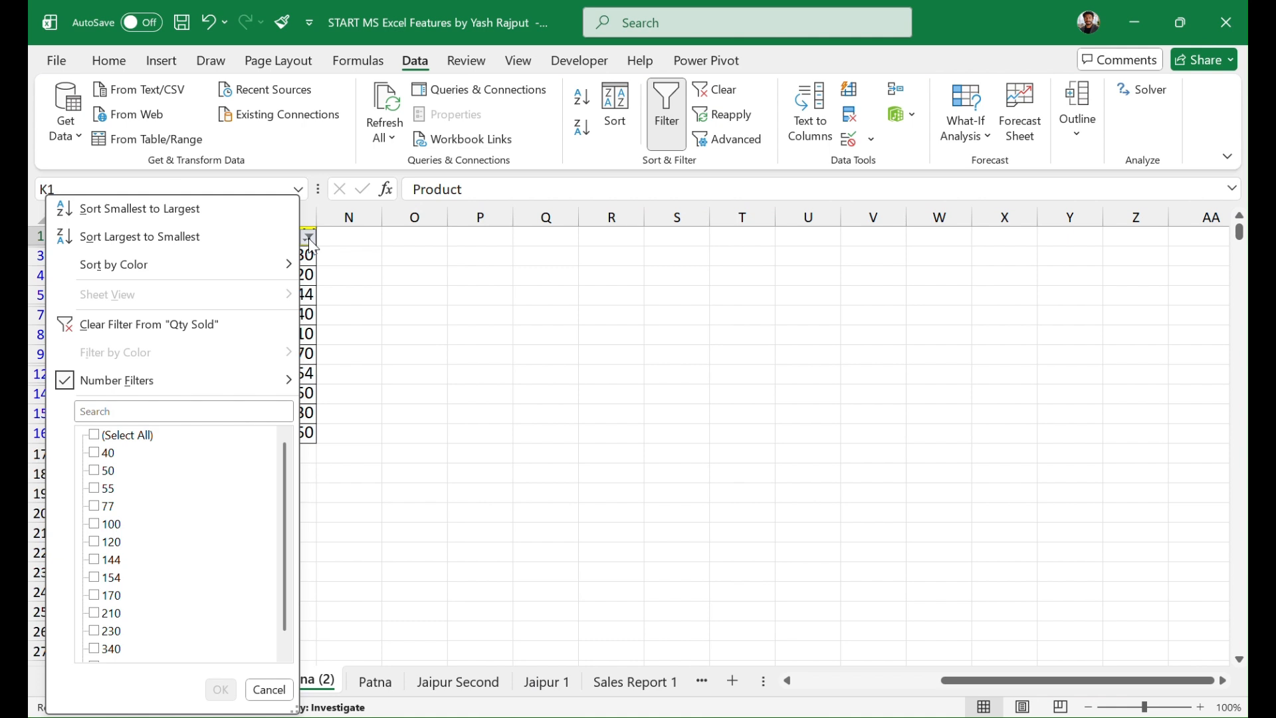
{"action": "mouse_move", "coordinate": [272, 386]}
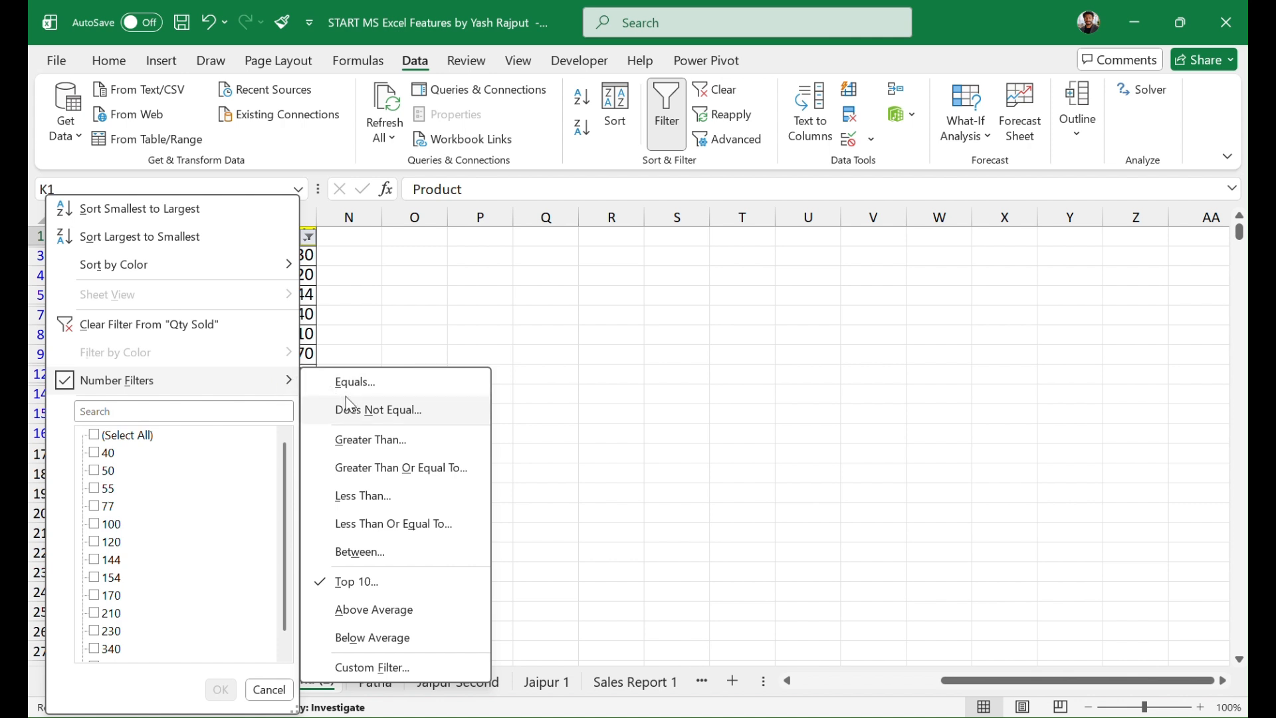
{"action": "left_click", "coordinate": [358, 497]}
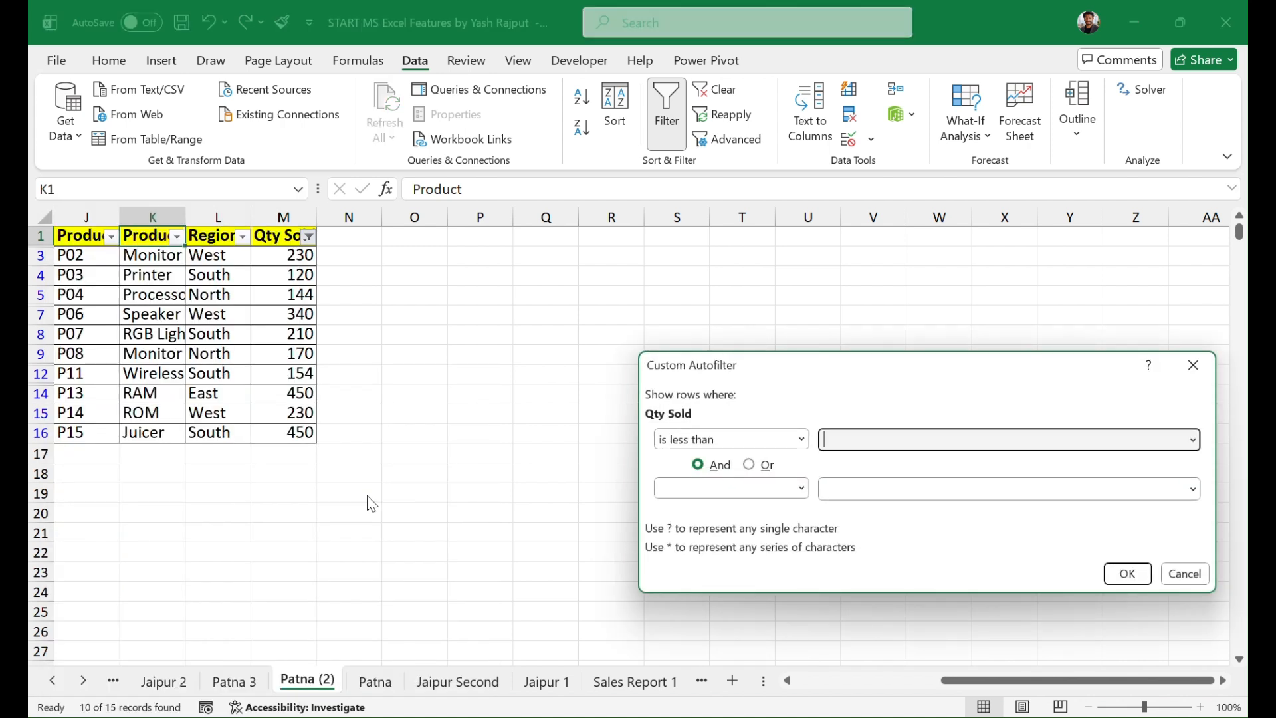
{"action": "type", "text": "100"}
{"action": "left_click", "coordinate": [1128, 575]}
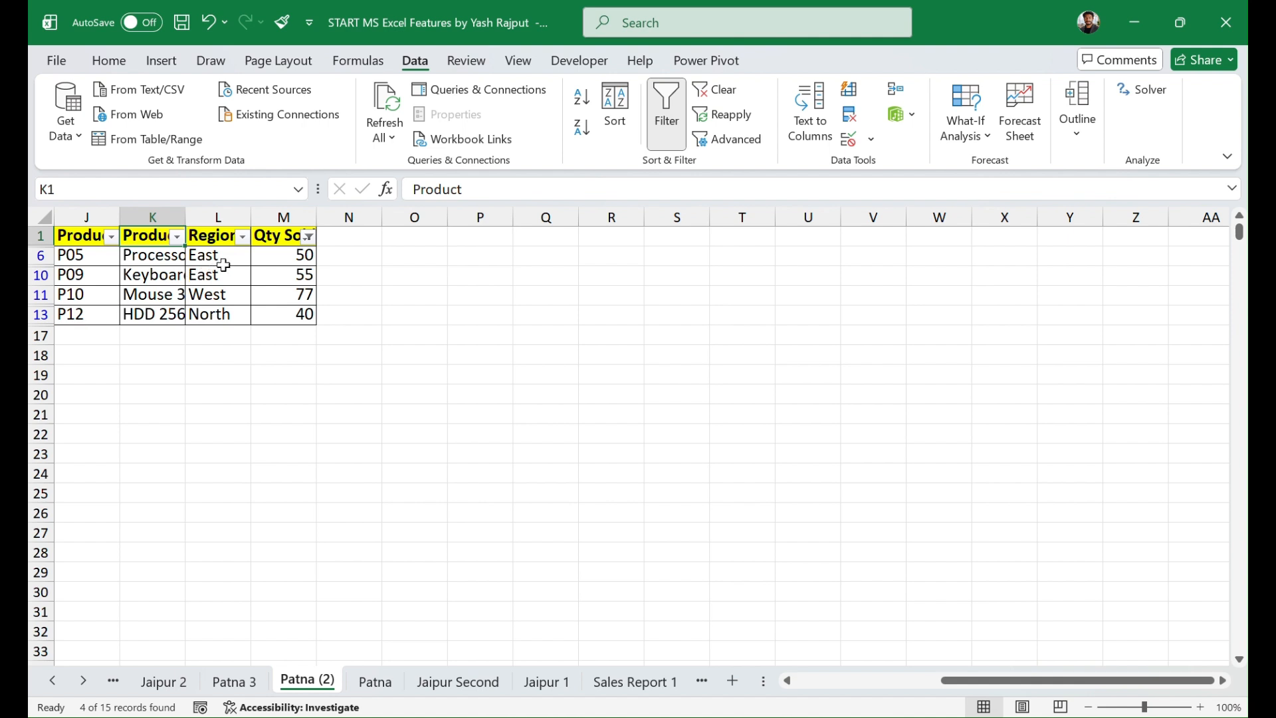
Step: Set up a custom number filter on Qty Sold for values greater than 150 and less than 250
{"action": "left_click", "coordinate": [309, 236]}
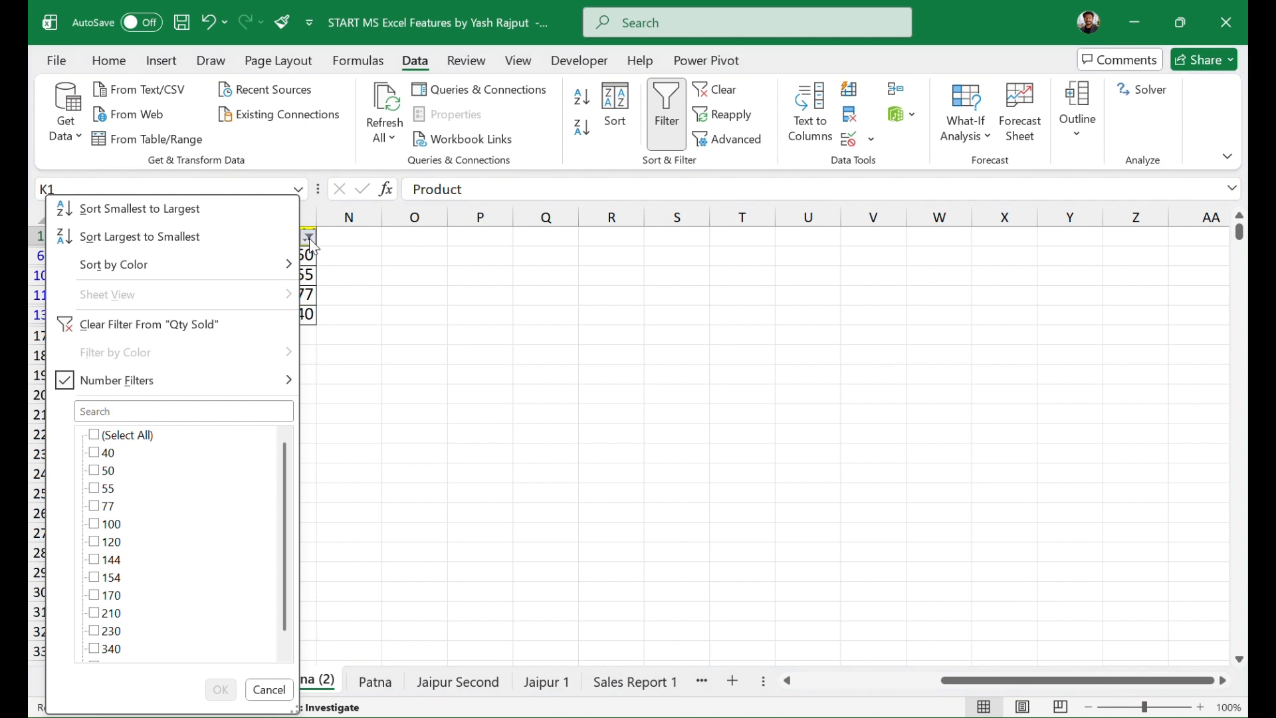
{"action": "mouse_move", "coordinate": [205, 391]}
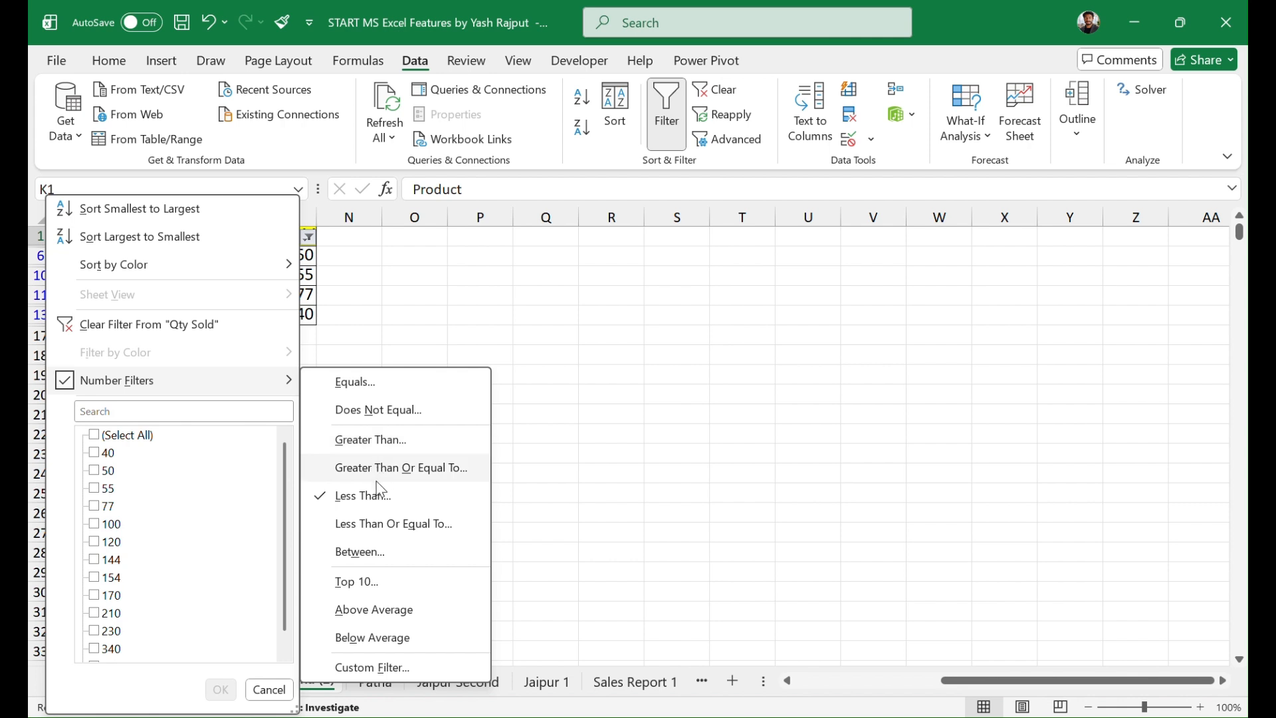
{"action": "left_click", "coordinate": [372, 440]}
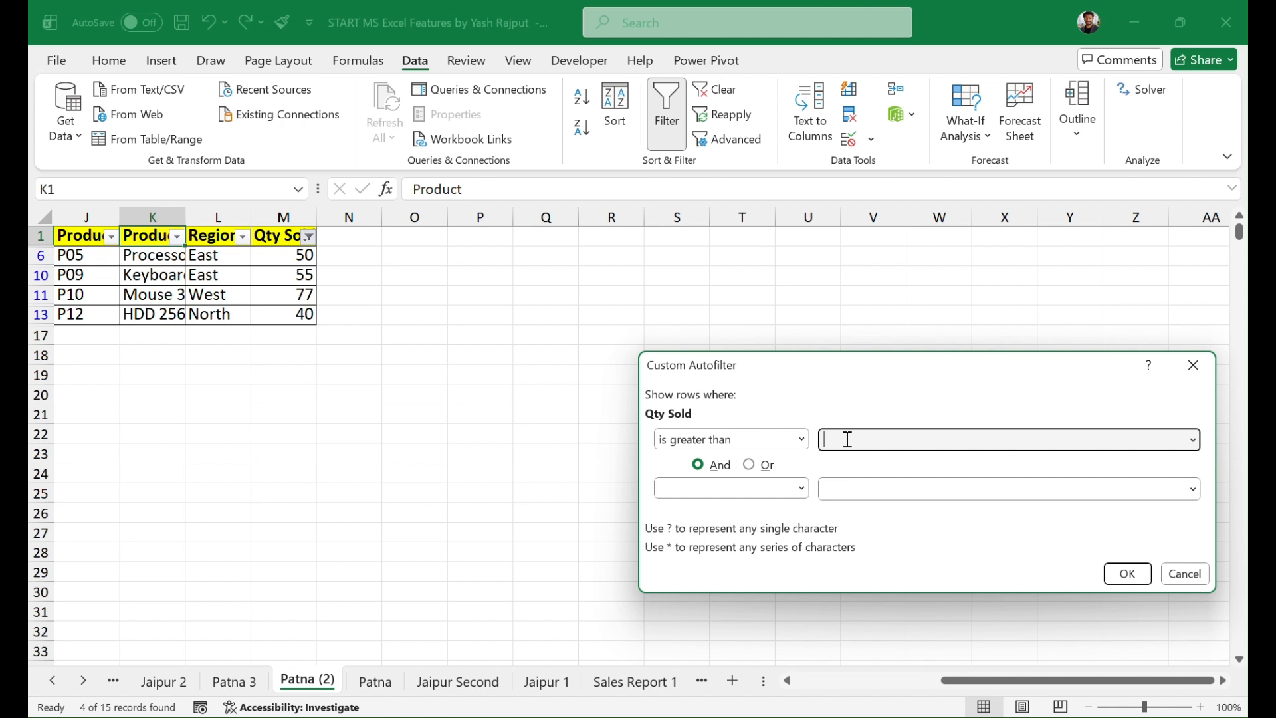
{"action": "type", "text": "150"}
{"action": "left_click", "coordinate": [802, 489]}
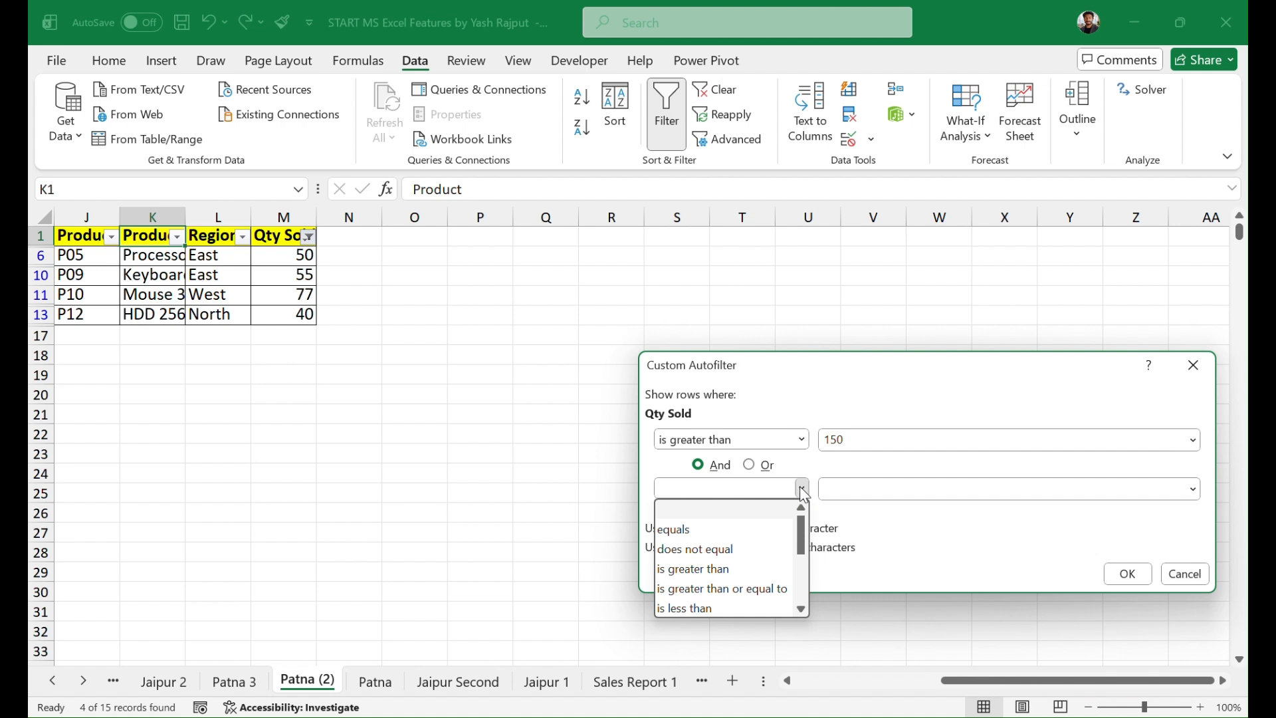
{"action": "left_click", "coordinate": [734, 607]}
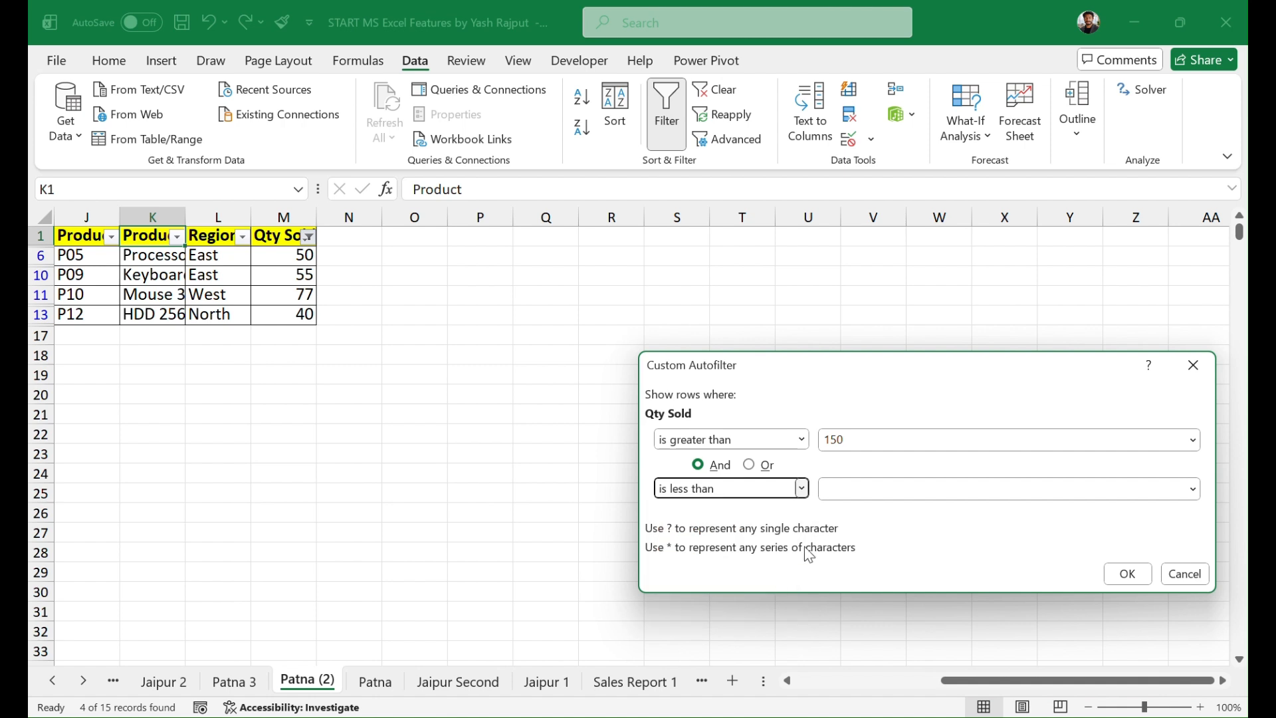
{"action": "left_click", "coordinate": [887, 491]}
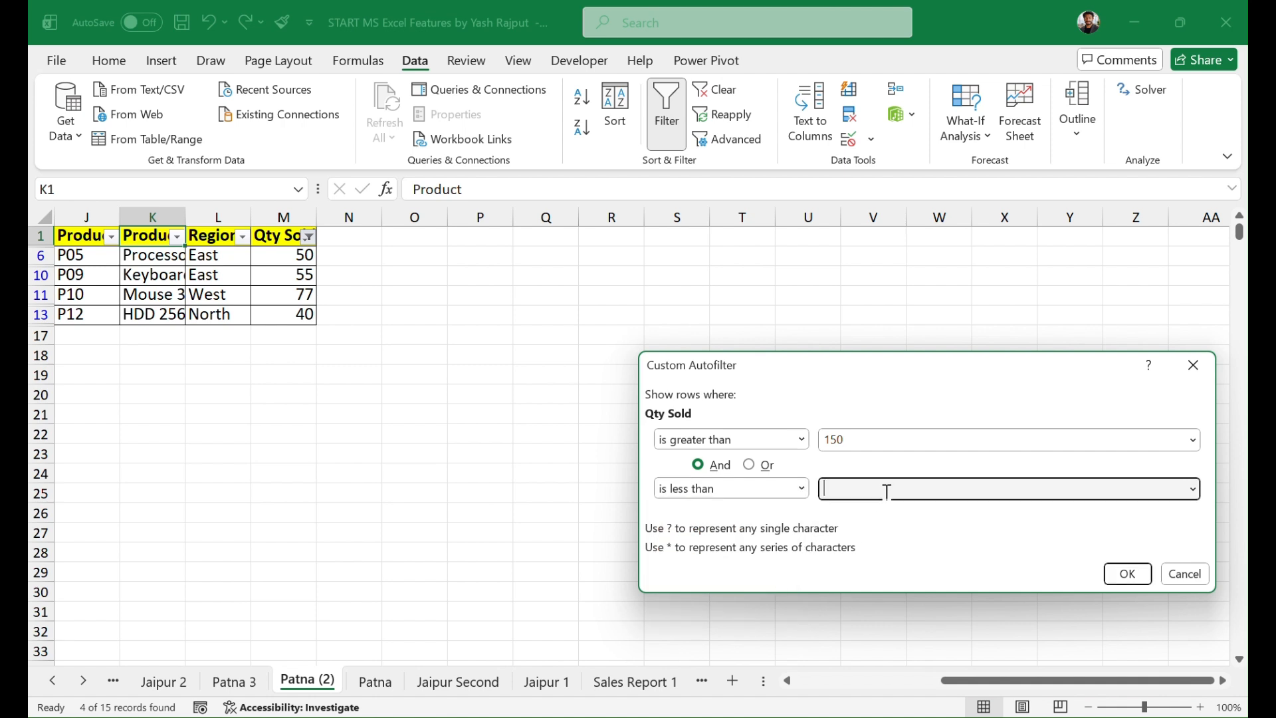
{"action": "type", "text": "250"}
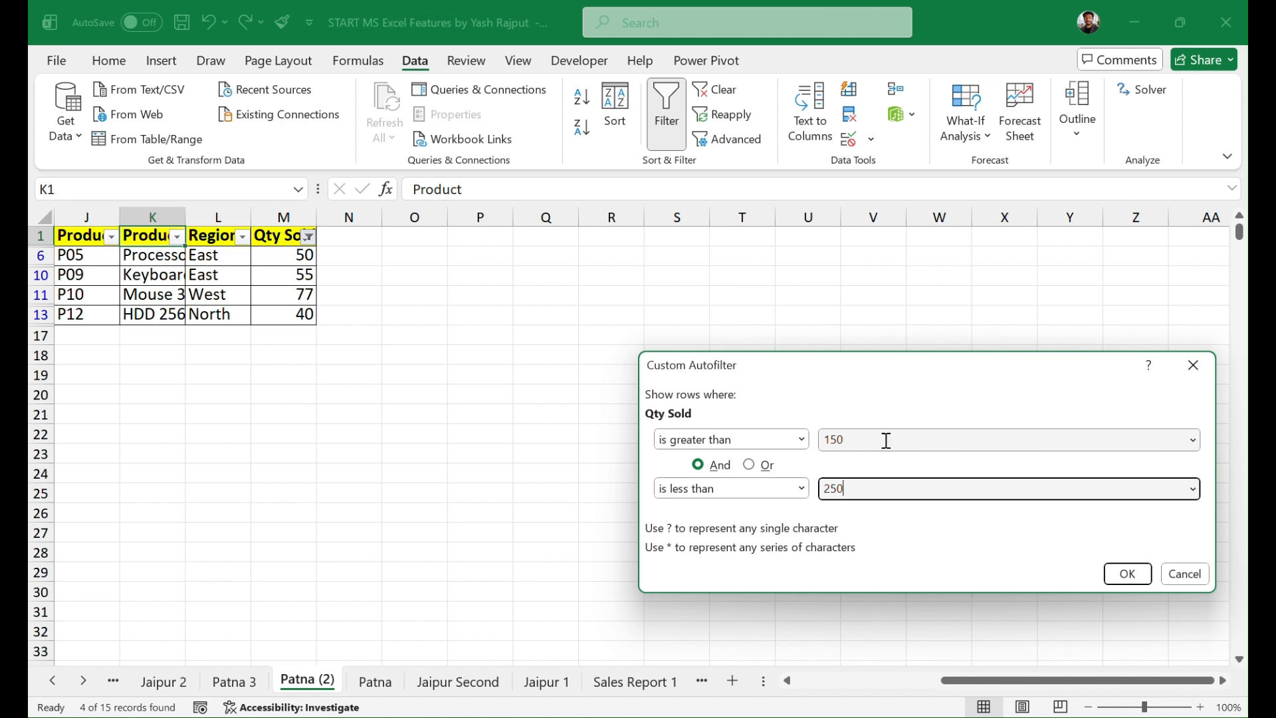
Step: Change the filter conditions to greater than or equal to 150 and less than or equal to 250, and apply the filter
{"action": "left_click", "coordinate": [803, 441]}
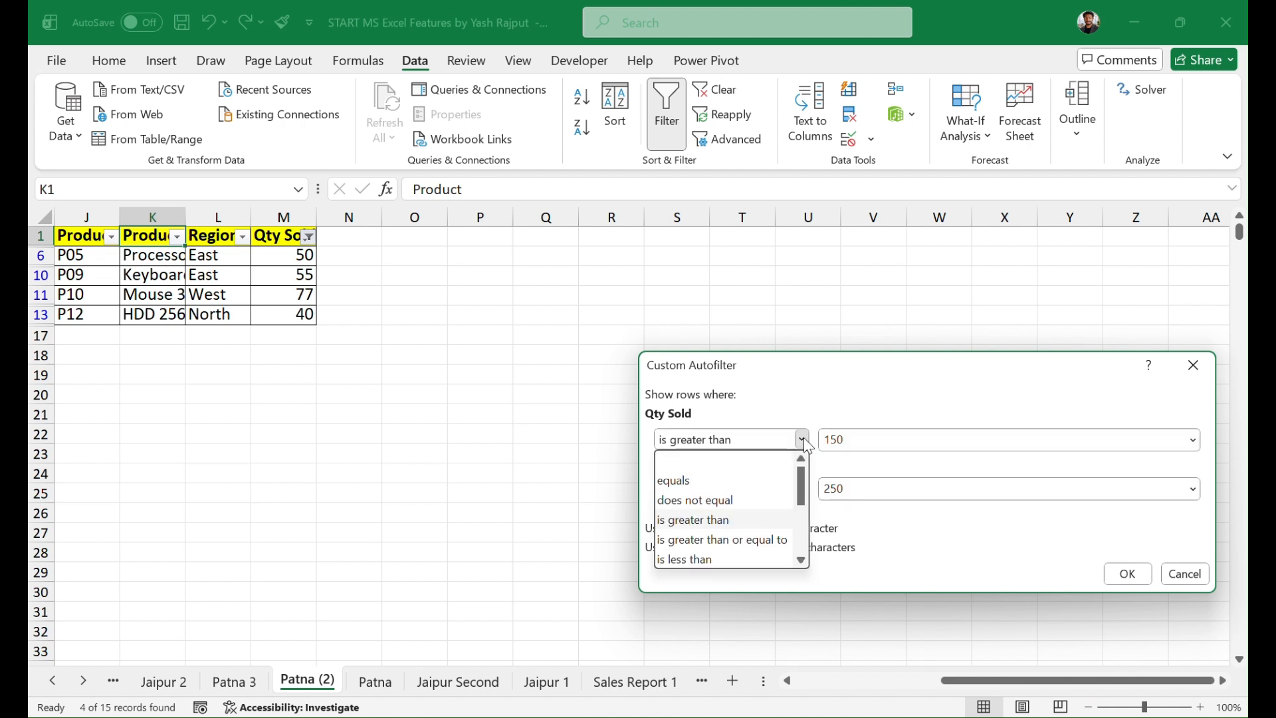
{"action": "left_click", "coordinate": [762, 541]}
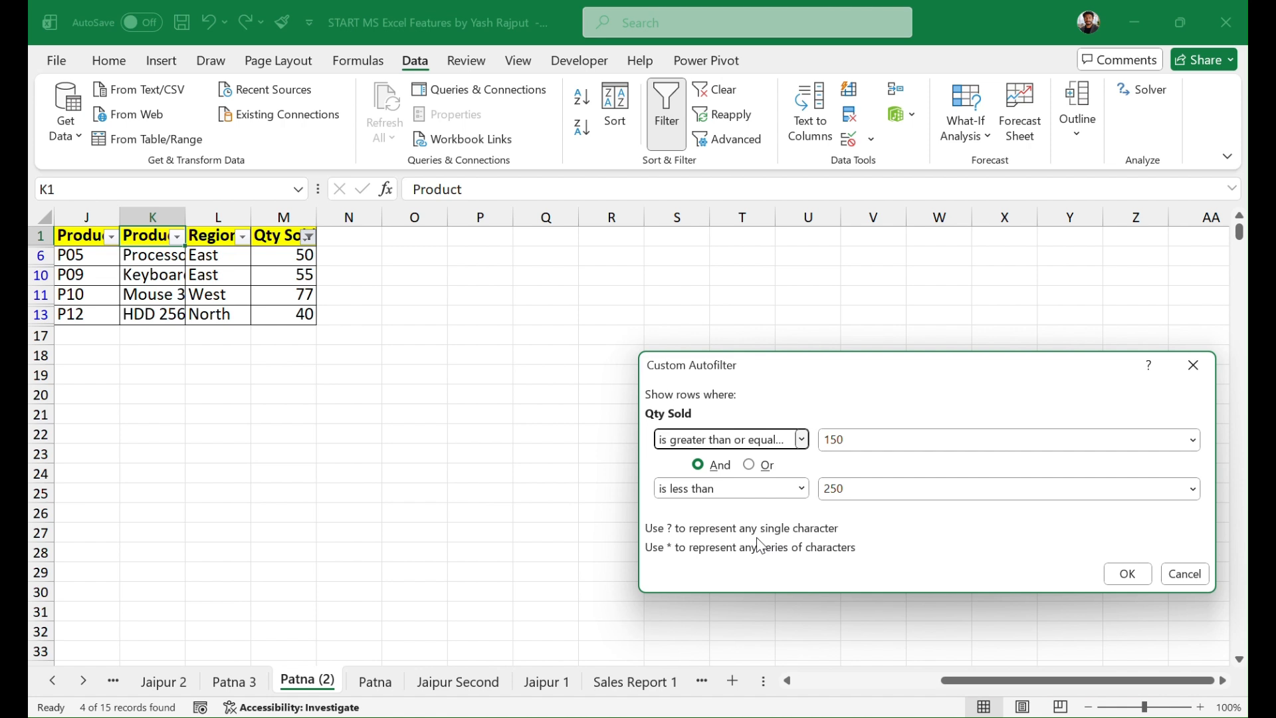
{"action": "left_click", "coordinate": [803, 490]}
{"action": "left_click", "coordinate": [803, 490]}
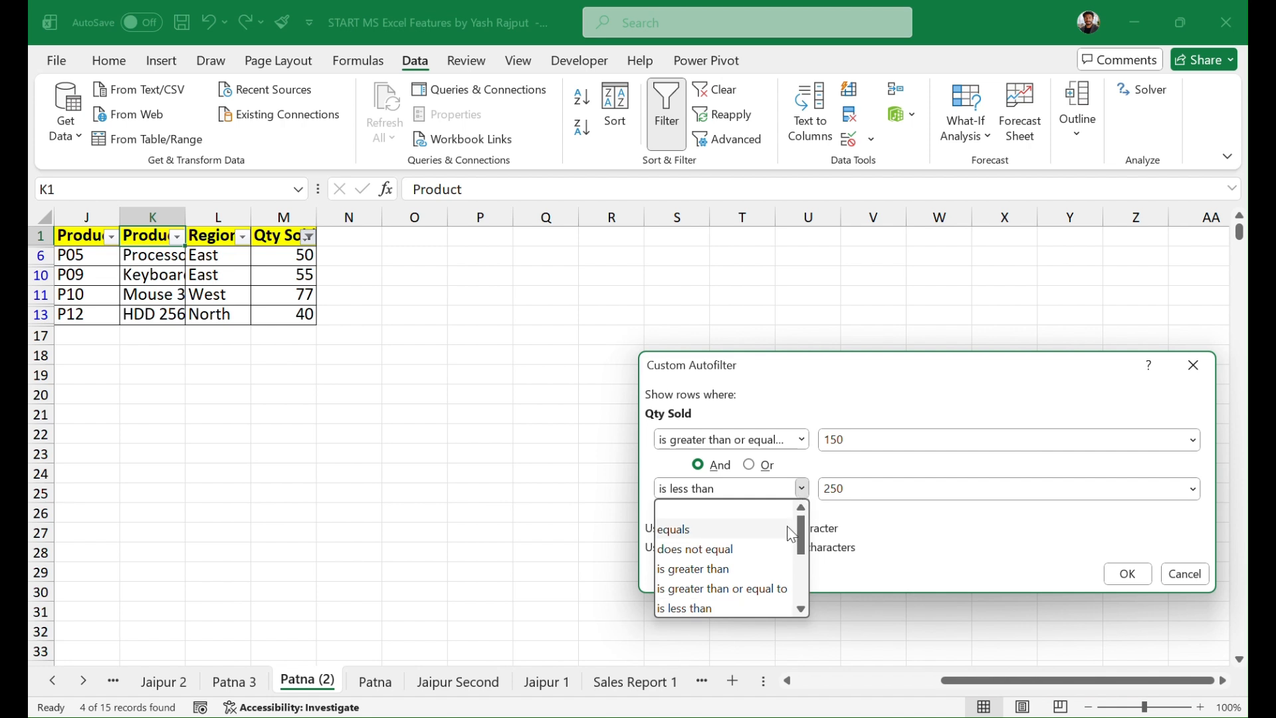
{"action": "left_click_drag", "start_coordinate": [806, 537], "coordinate": [803, 558]}
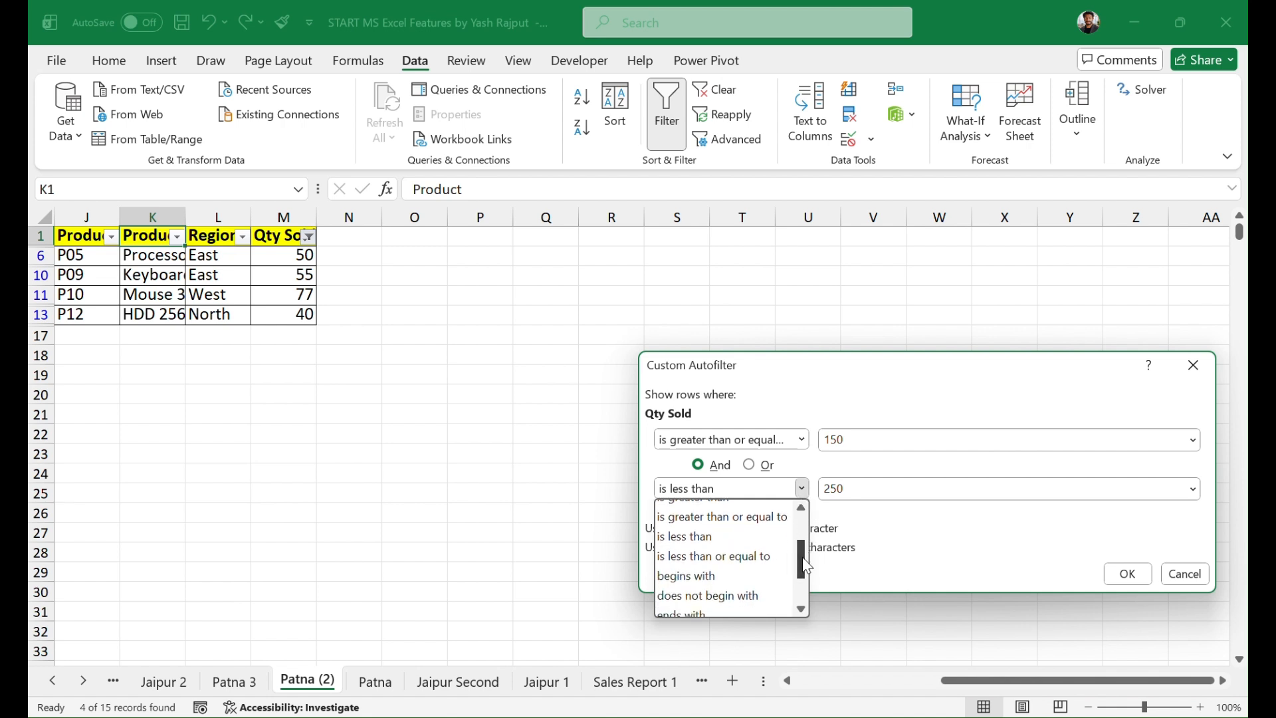
{"action": "left_click", "coordinate": [765, 557]}
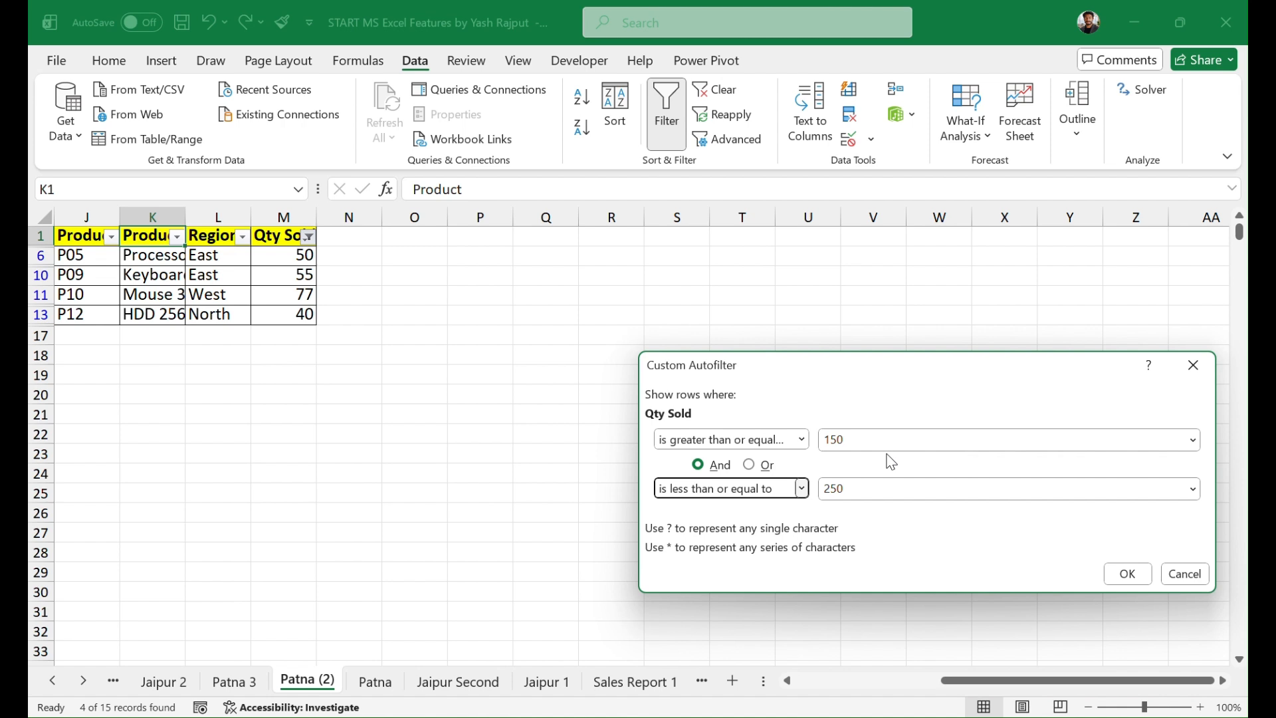
{"action": "left_click", "coordinate": [1140, 578]}
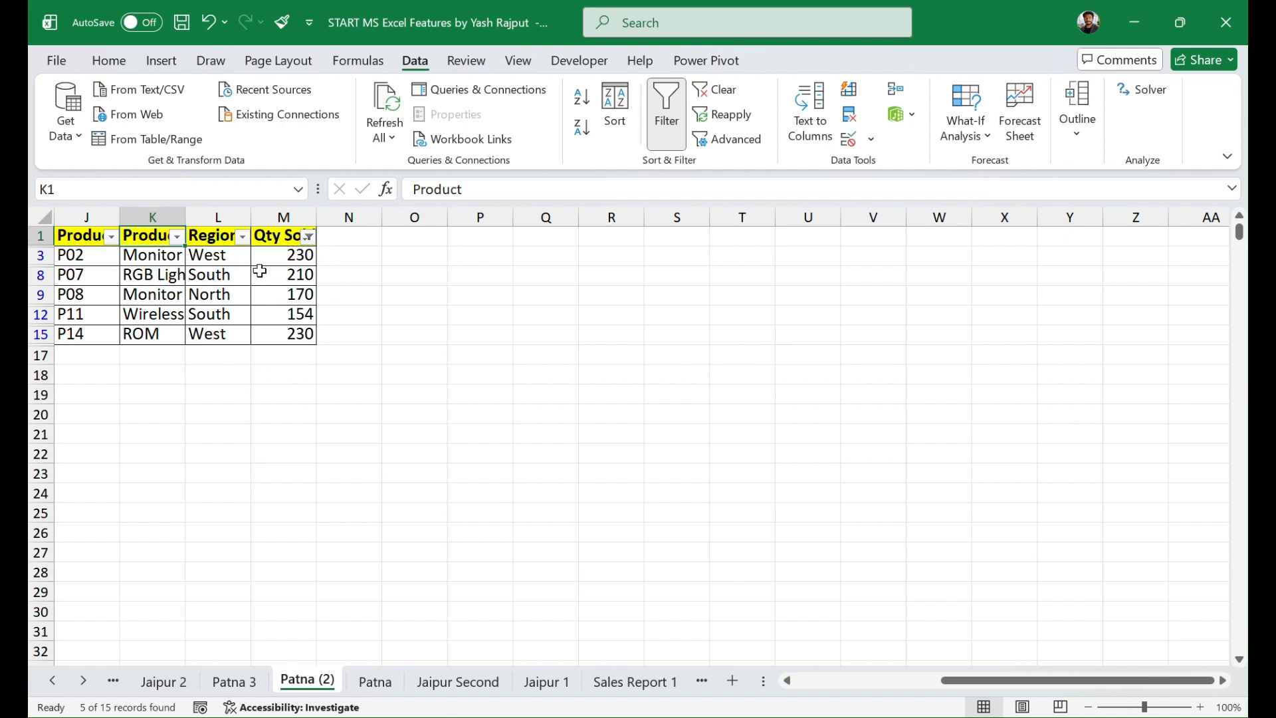
{"action": "left_click", "coordinate": [96, 257]}
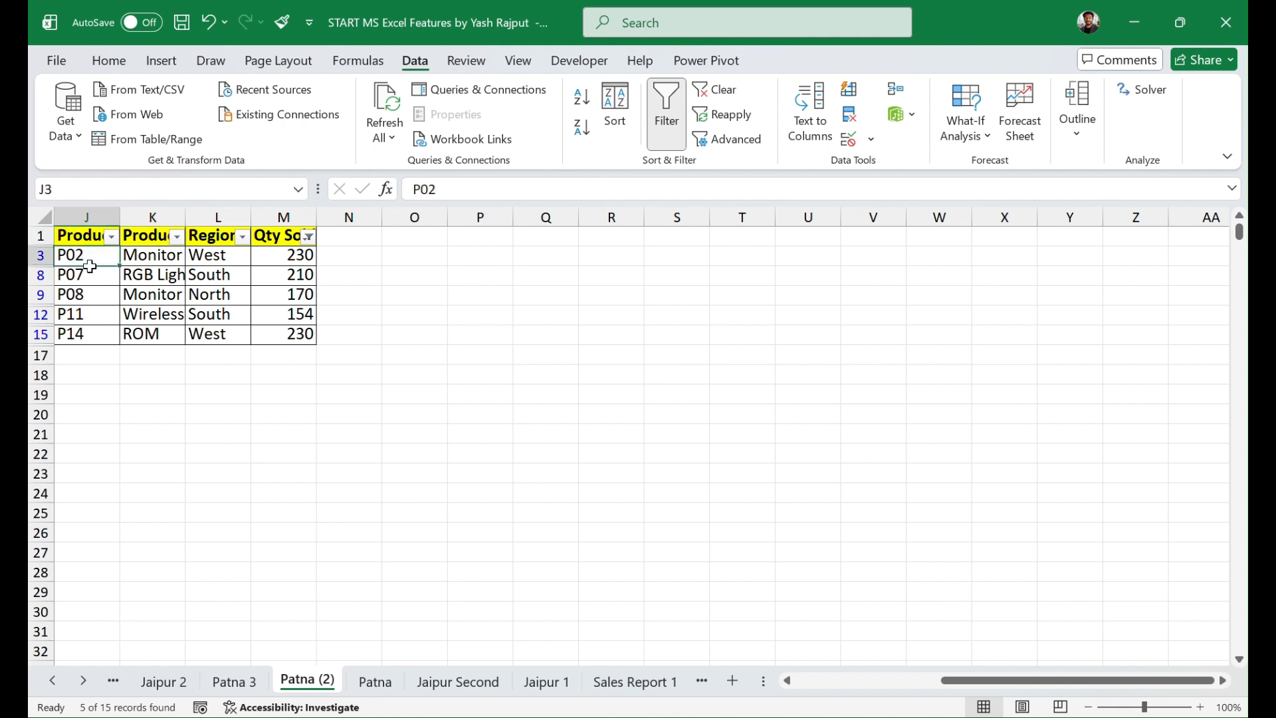
{"action": "left_click", "coordinate": [85, 274]}
{"action": "left_click", "coordinate": [81, 296]}
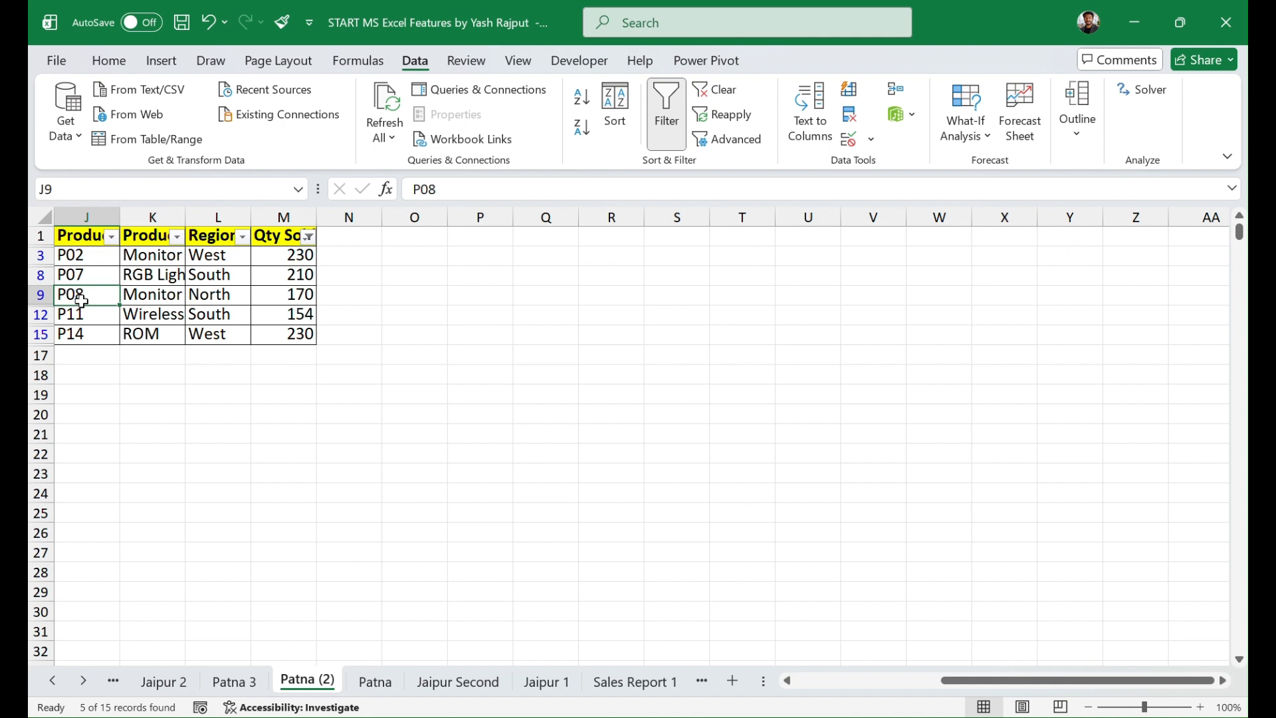
{"action": "left_click", "coordinate": [80, 316]}
{"action": "left_click", "coordinate": [80, 334]}
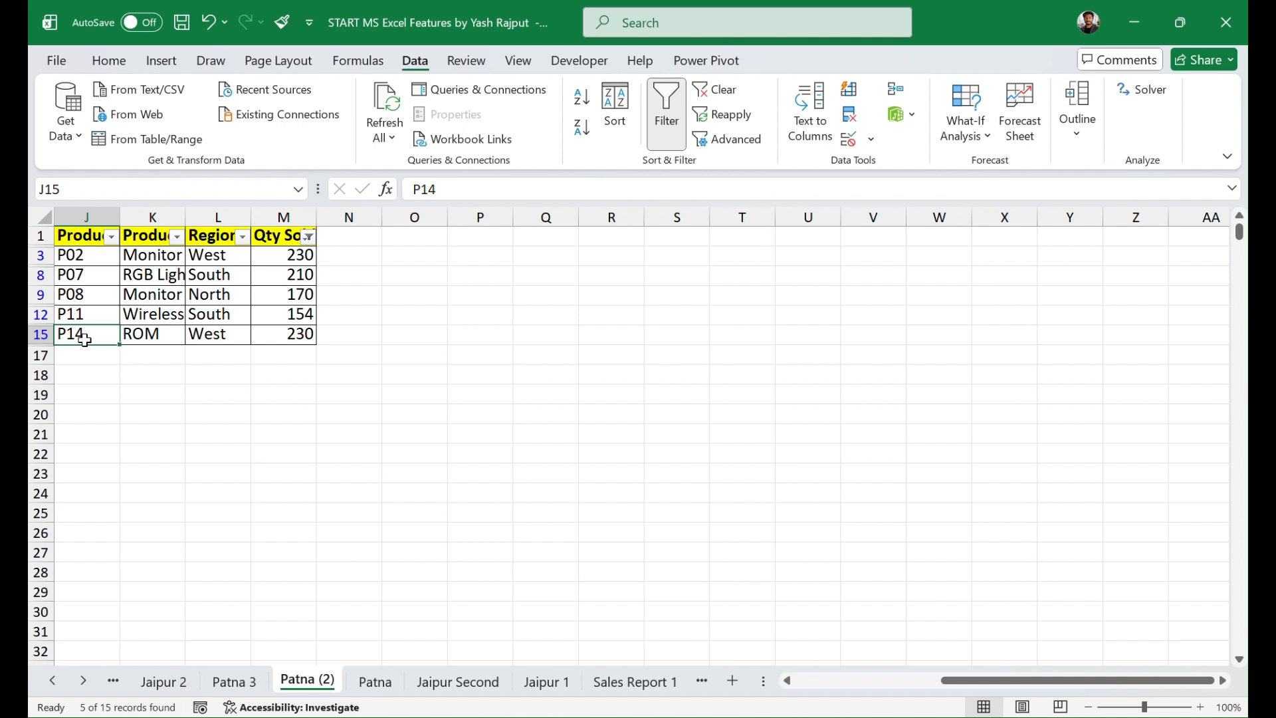
Step: Clear the filter from the Qty Sold column
{"action": "left_click", "coordinate": [309, 237]}
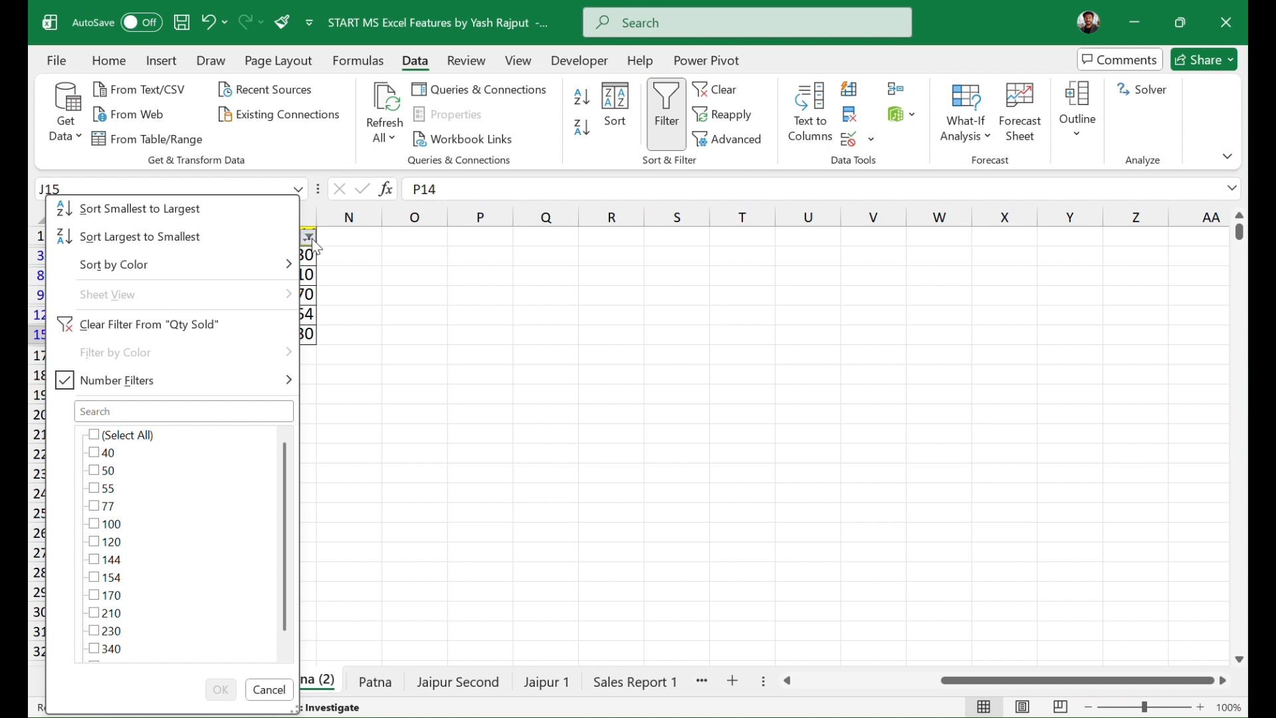
{"action": "left_click", "coordinate": [156, 325]}
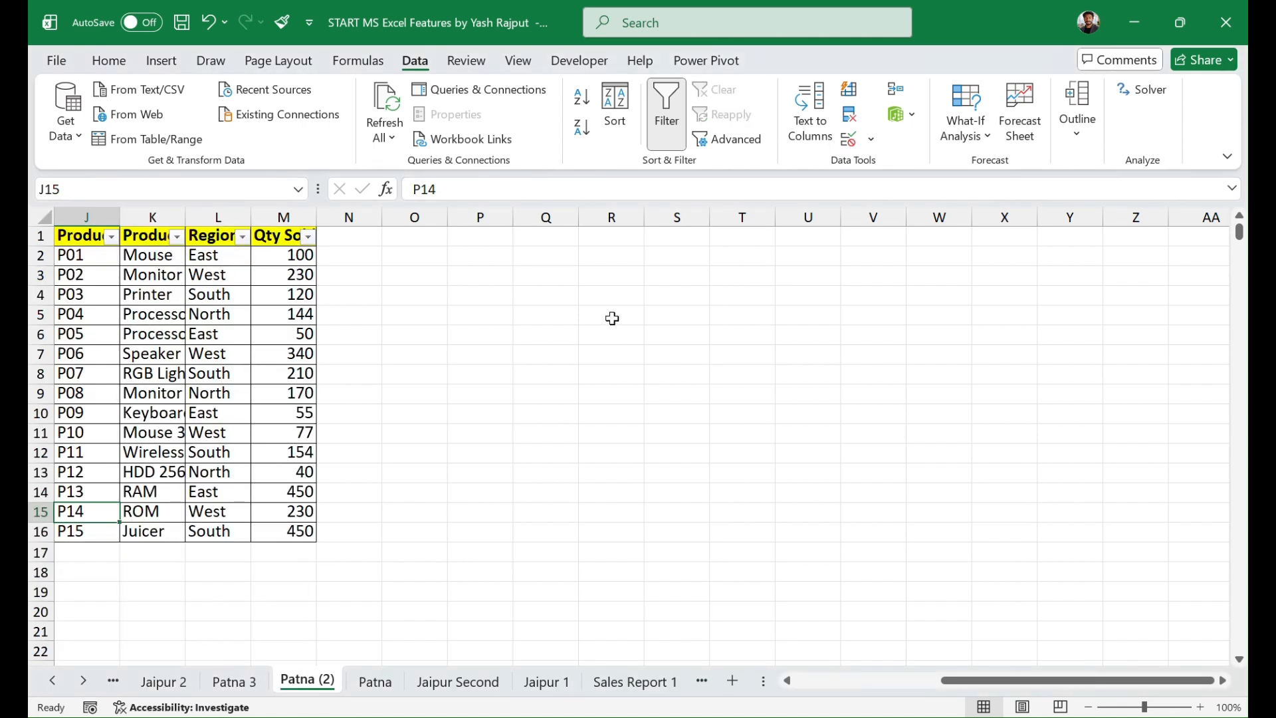